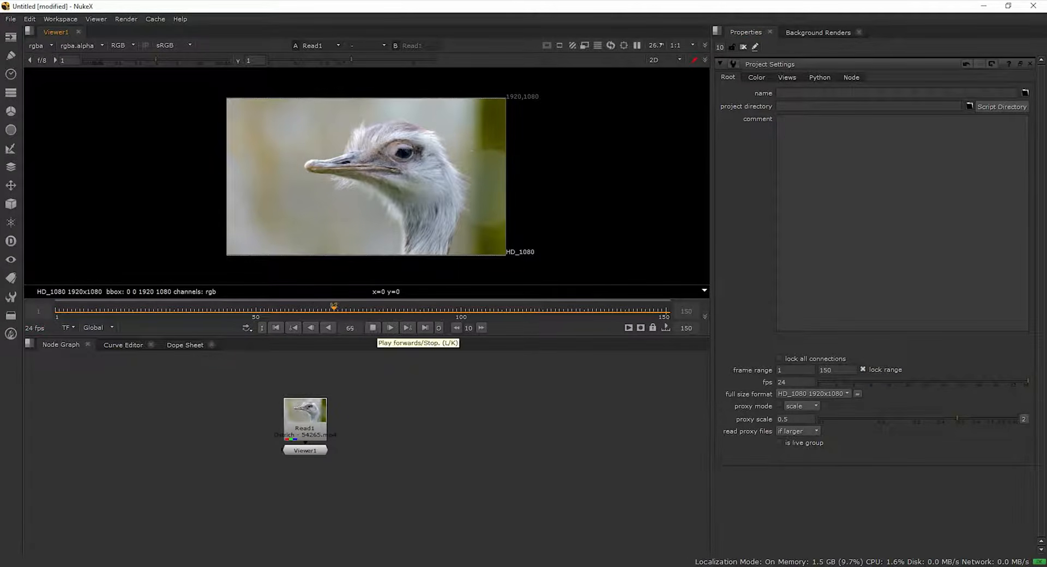
Step: Stop playback, set up the project views for stereo with left and right views, and fit the footage in the viewer
{"action": "left_click_drag", "start_coordinate": [305, 450], "coordinate": [304, 480]}
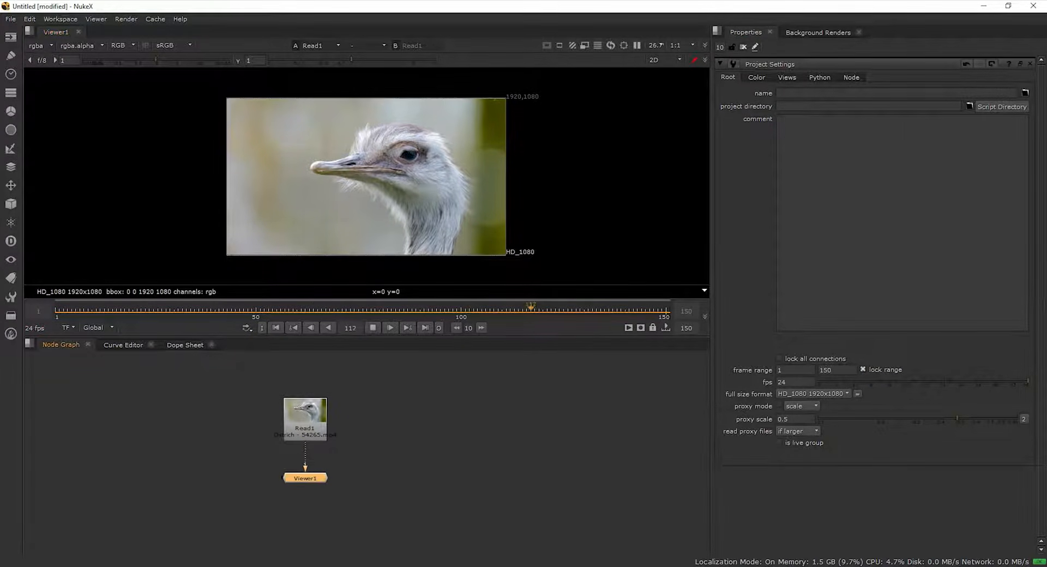
{"action": "left_click", "coordinate": [372, 328]}
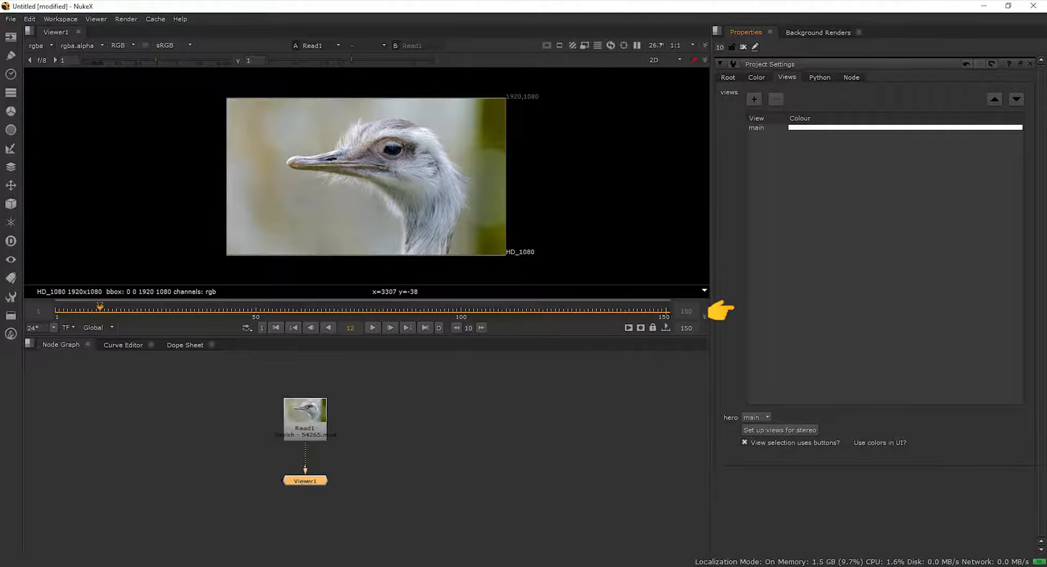
{"action": "left_click", "coordinate": [743, 430]}
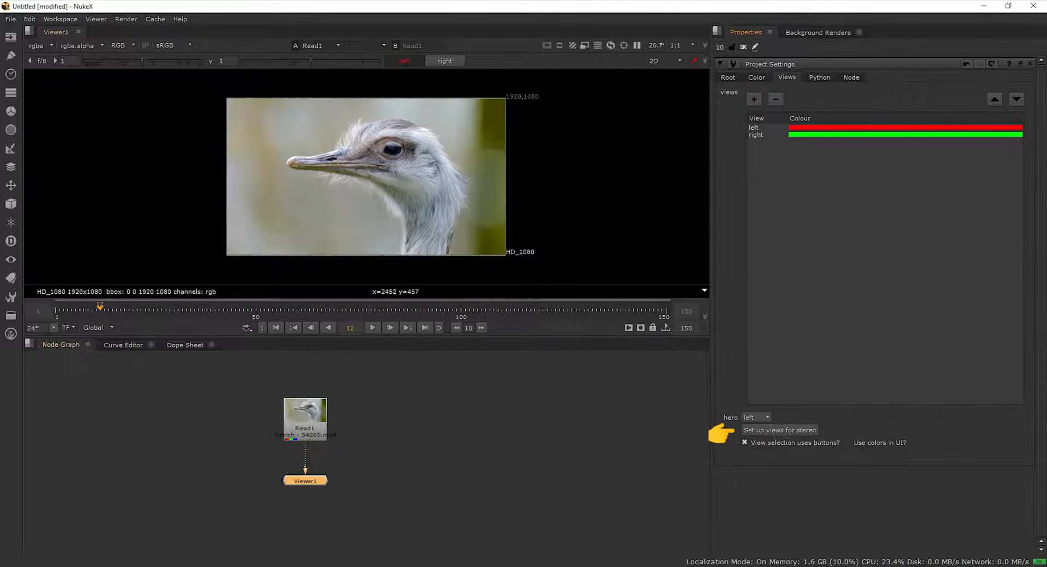
{"action": "key", "text": "g"}
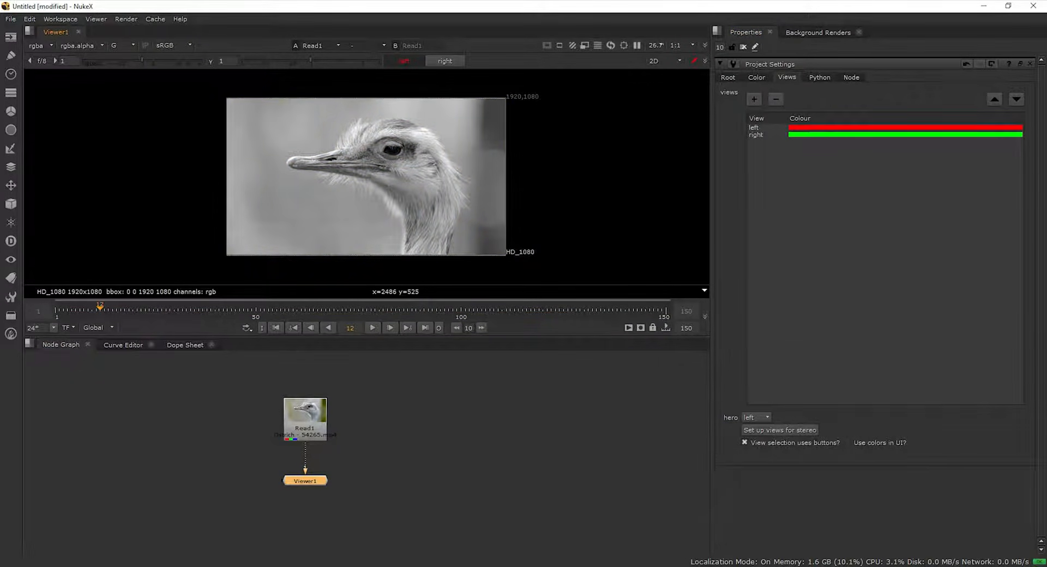
{"action": "key", "text": "g"}
{"action": "key", "text": "f"}
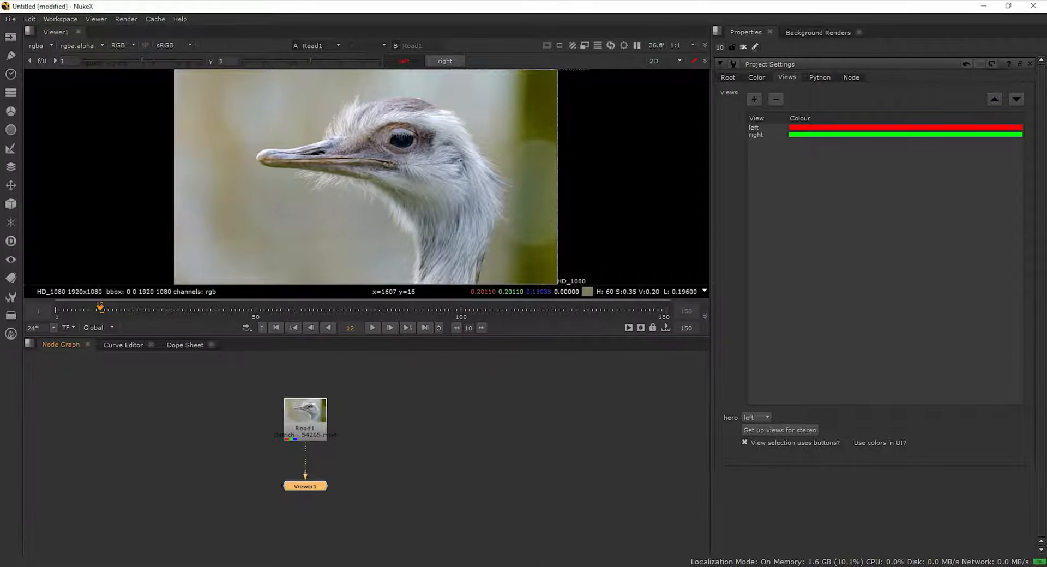
Step: Add a CameraTracker node with the ostrich Read node as its source, and connect the viewer to it
{"action": "key", "text": "Tab"}
{"action": "type", "text": "ca"}
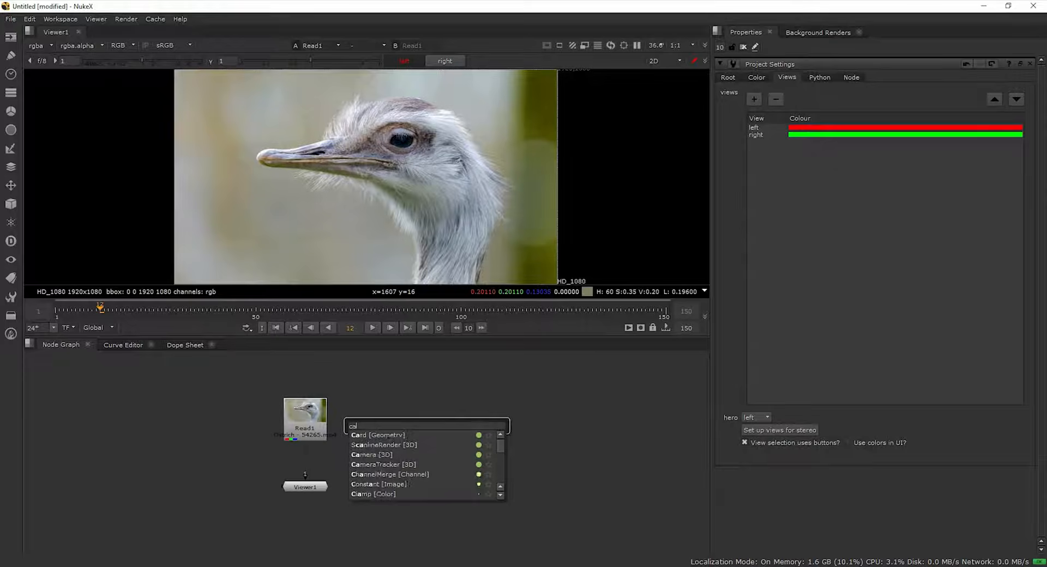
{"action": "type", "text": "mre"}
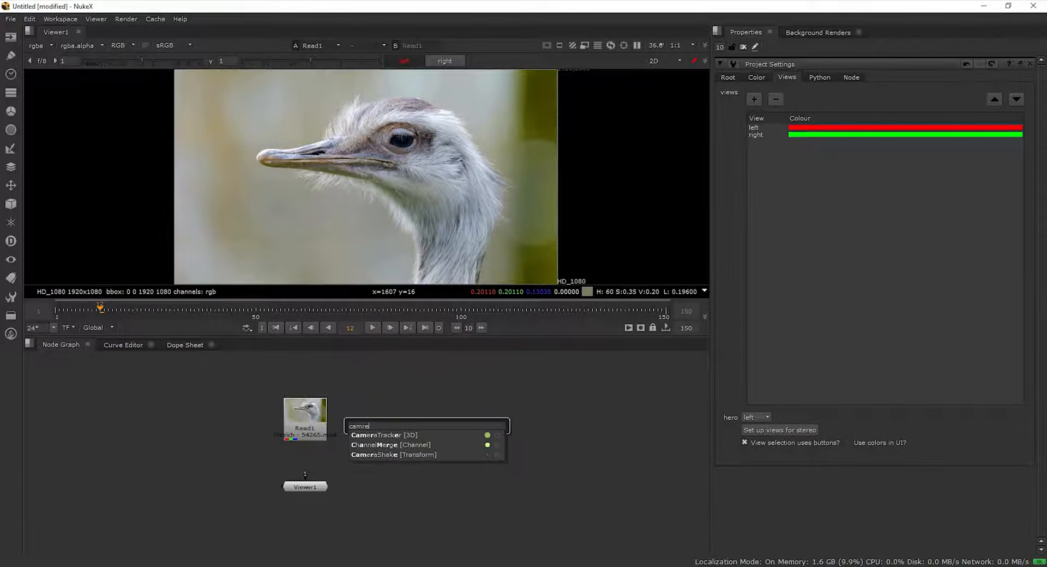
{"action": "key", "text": "Down"}
{"action": "key", "text": "Return"}
{"action": "left_click_drag", "start_coordinate": [414, 405], "coordinate": [306, 417]}
{"action": "left_click_drag", "start_coordinate": [426, 425], "coordinate": [421, 420]}
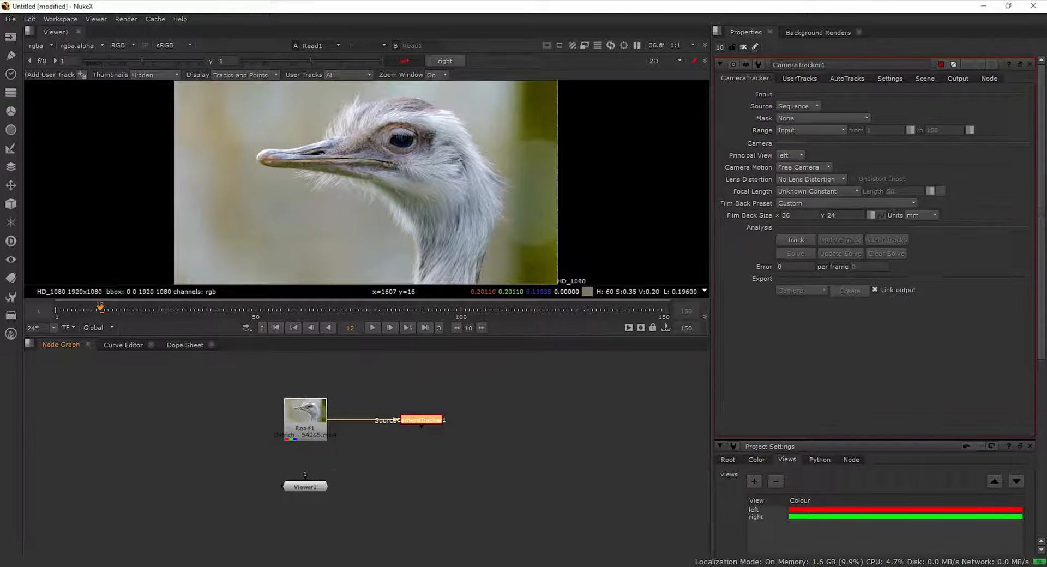
{"action": "left_click_drag", "start_coordinate": [305, 474], "coordinate": [417, 420]}
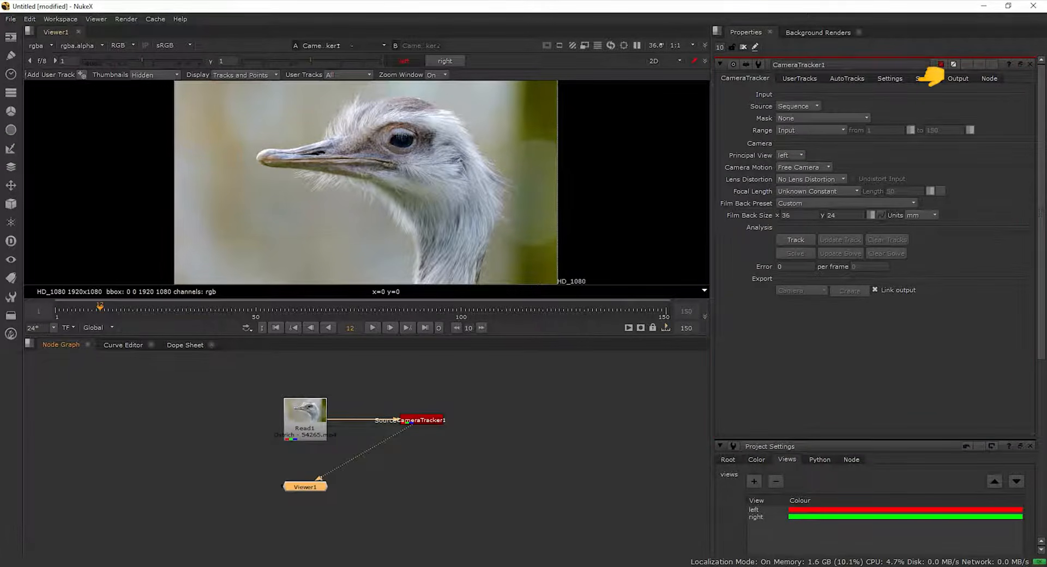
Step: Set the tracker's number of features to 300, turn on feature preview, and set the detection threshold to 0.405
{"action": "left_click", "coordinate": [889, 78]}
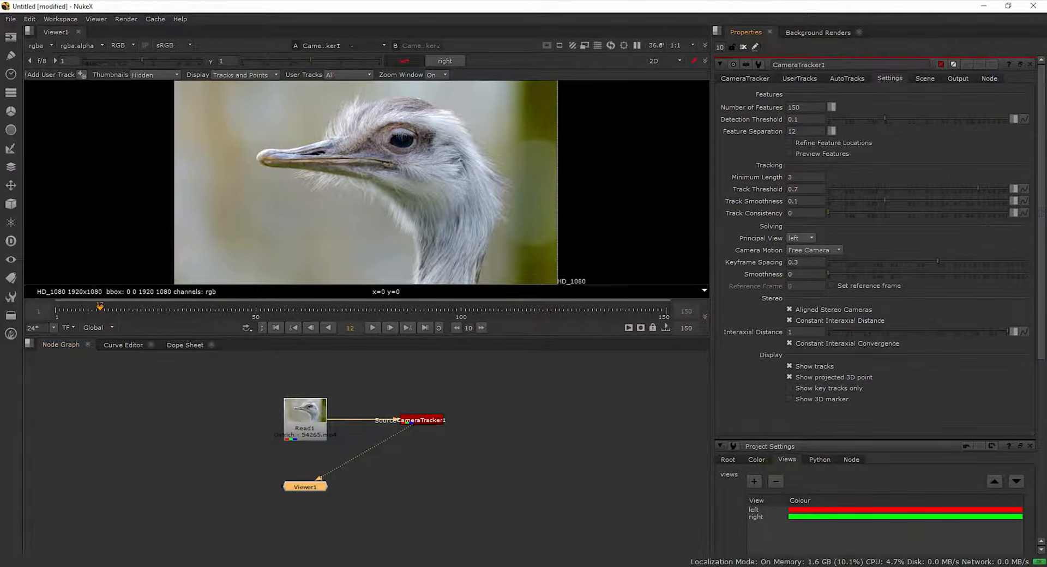
{"action": "double_click", "coordinate": [799, 107]}
{"action": "type", "text": "300"}
{"action": "key", "text": "Return"}
{"action": "key", "text": "Tab"}
{"action": "left_click", "coordinate": [789, 153]}
{"action": "left_click_drag", "start_coordinate": [885, 119], "coordinate": [931, 119]}
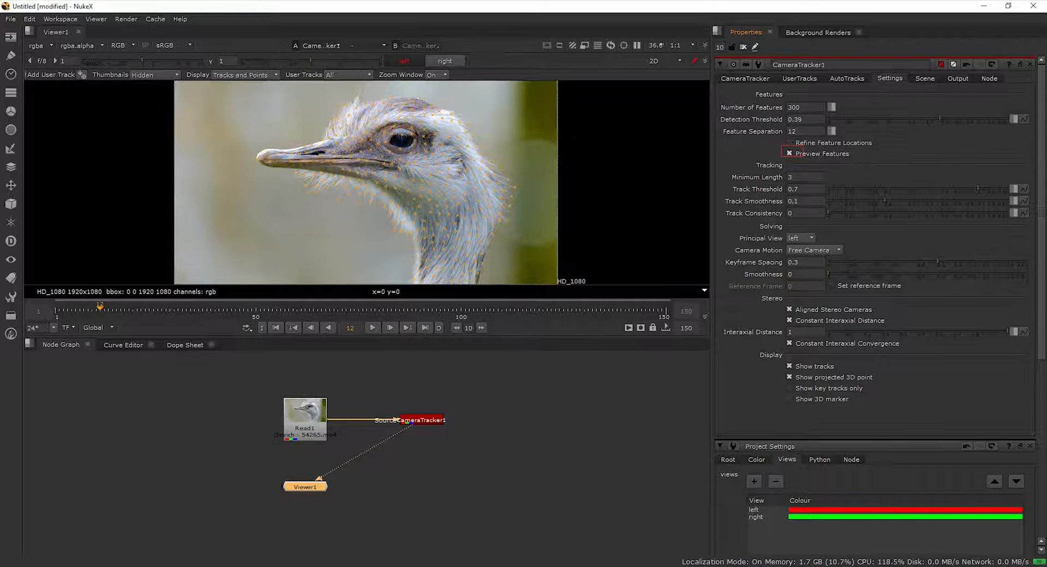
{"action": "left_click_drag", "start_coordinate": [939, 119], "coordinate": [941, 118]}
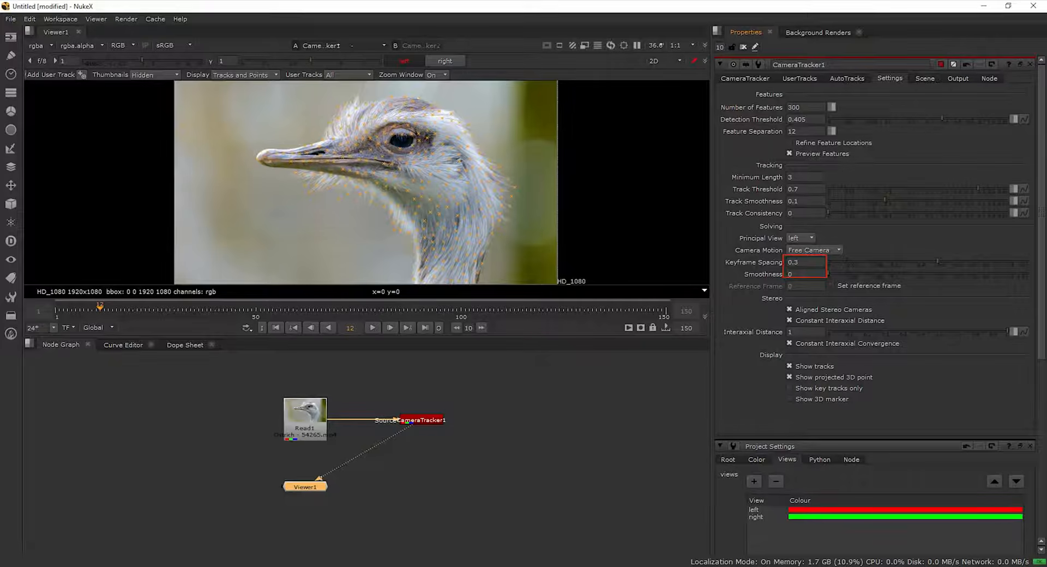
Step: Set the camera tracker's solving smoothness to 0.3
{"action": "left_click", "coordinate": [820, 274]}
{"action": "type", "text": ".3"}
{"action": "key", "text": "Return"}
Step: Set the camera tracker's range to Global and track the sequence
{"action": "left_click", "coordinate": [745, 78]}
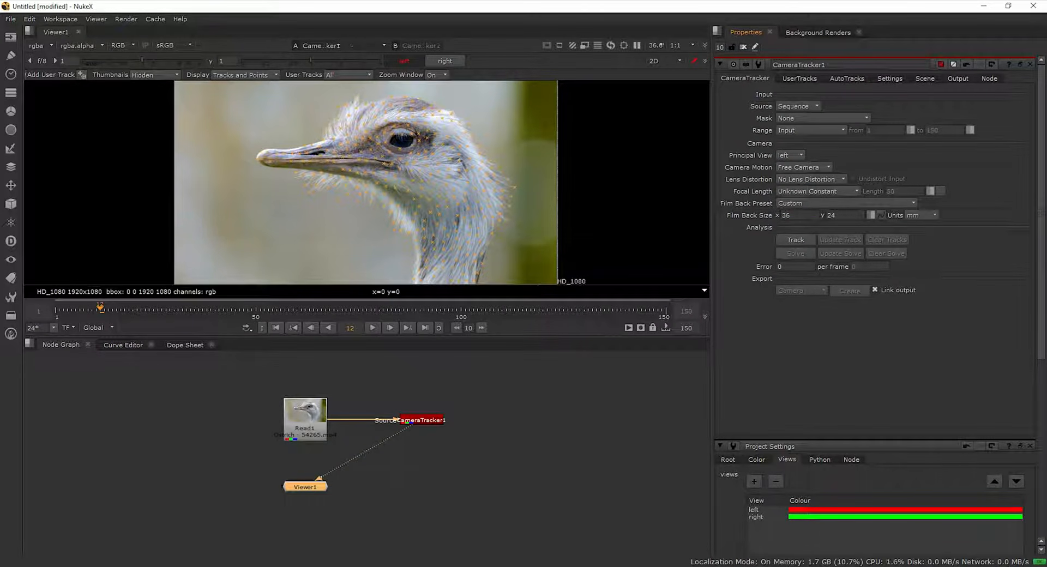
{"action": "left_click", "coordinate": [796, 240]}
{"action": "left_click", "coordinate": [811, 130]}
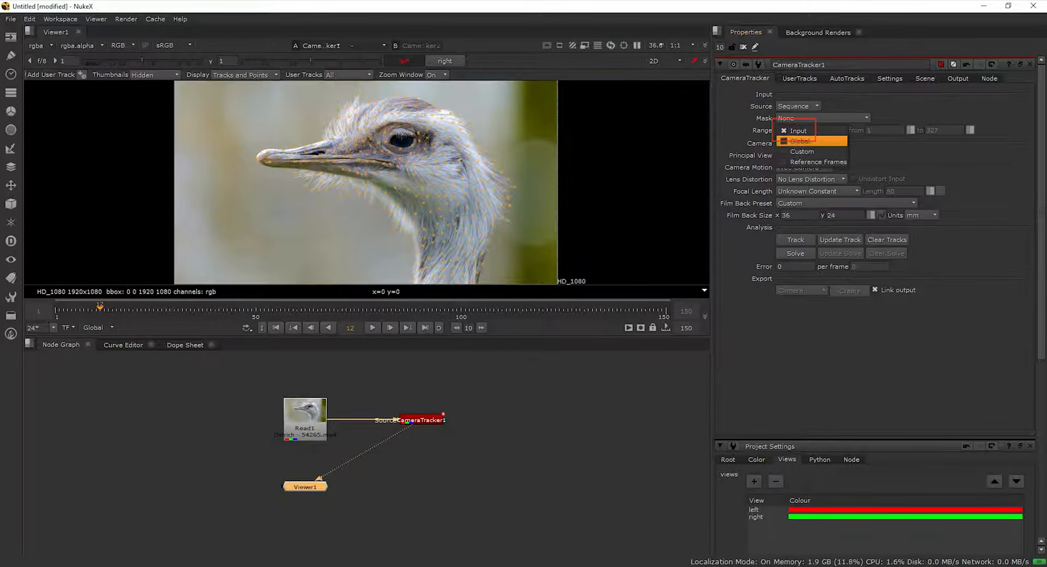
{"action": "left_click", "coordinate": [788, 142]}
{"action": "left_click", "coordinate": [795, 240]}
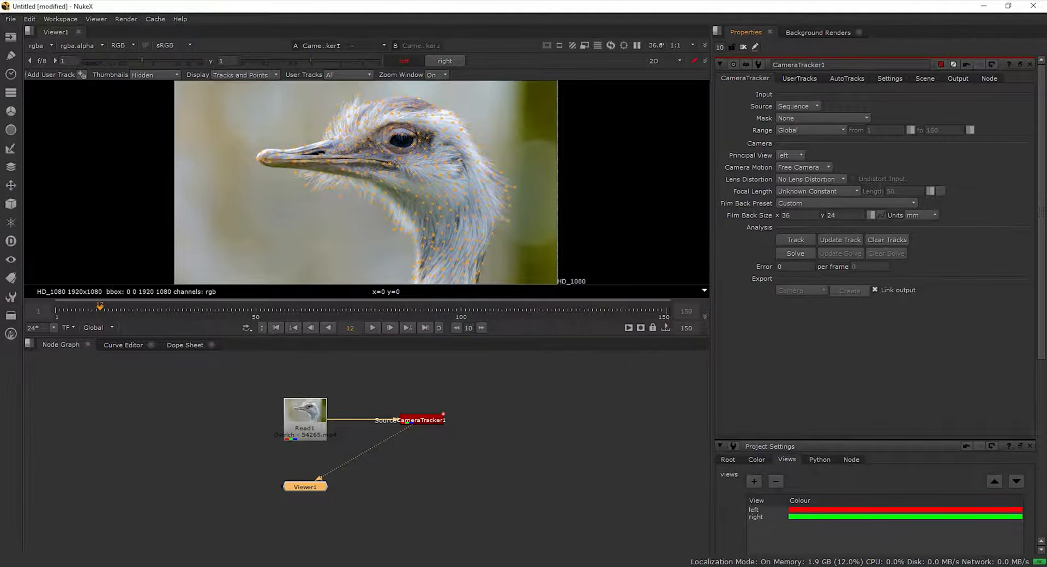
Step: Solve the camera from the tracks and delete the rejected auto-tracks
{"action": "left_click", "coordinate": [818, 252]}
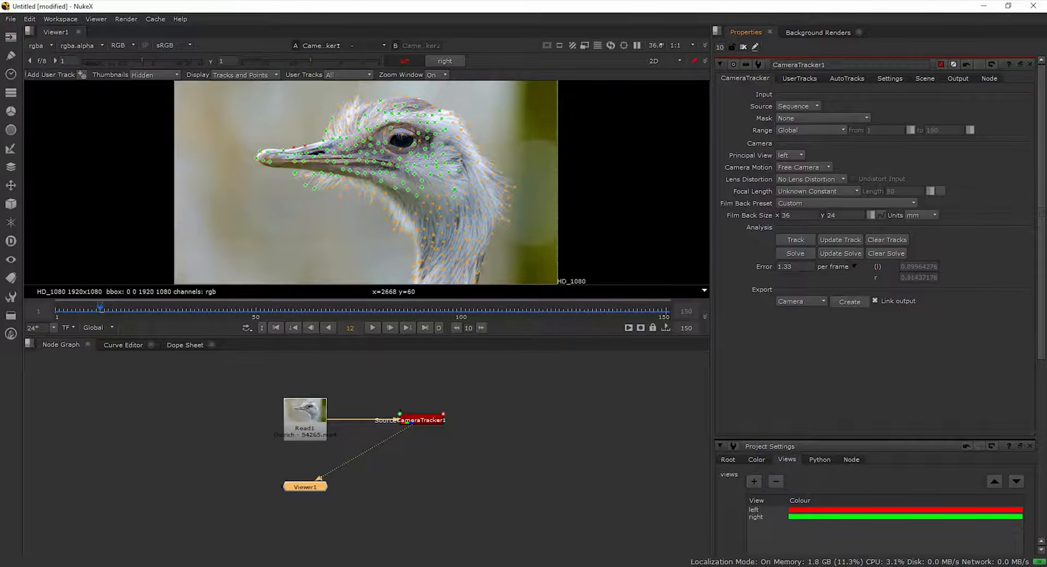
{"action": "left_click", "coordinate": [846, 78]}
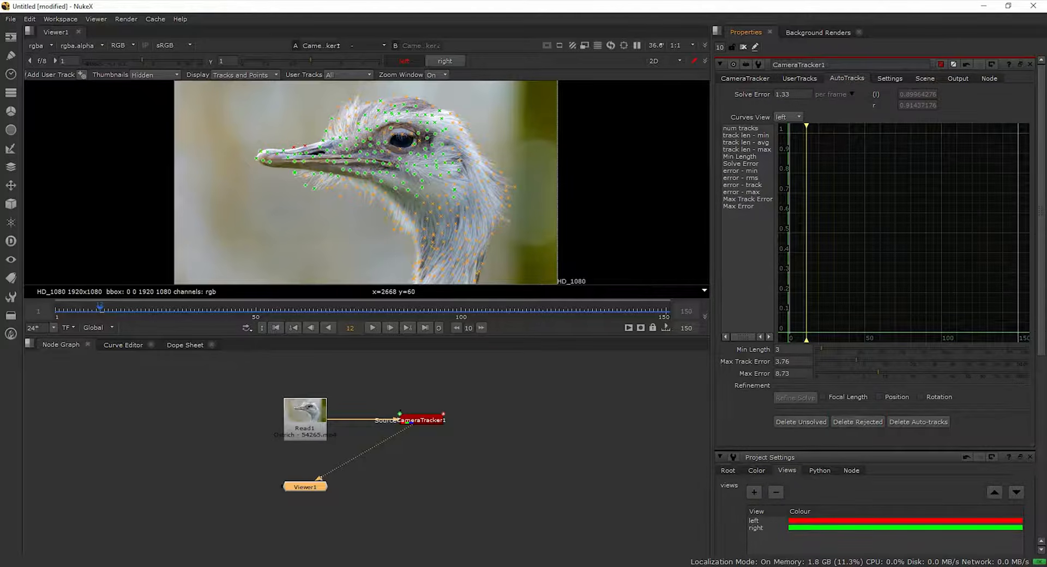
{"action": "left_click", "coordinate": [857, 421]}
{"action": "left_click", "coordinate": [500, 301]}
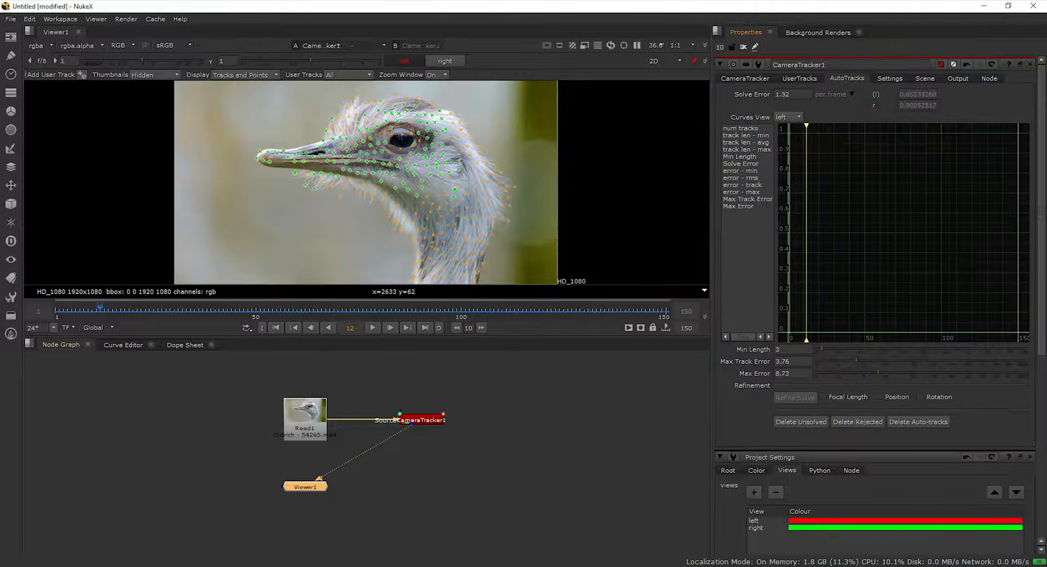
Step: Export the solve as a Camera node with linked output, and move the viewer node beside the camera
{"action": "left_click", "coordinate": [745, 78]}
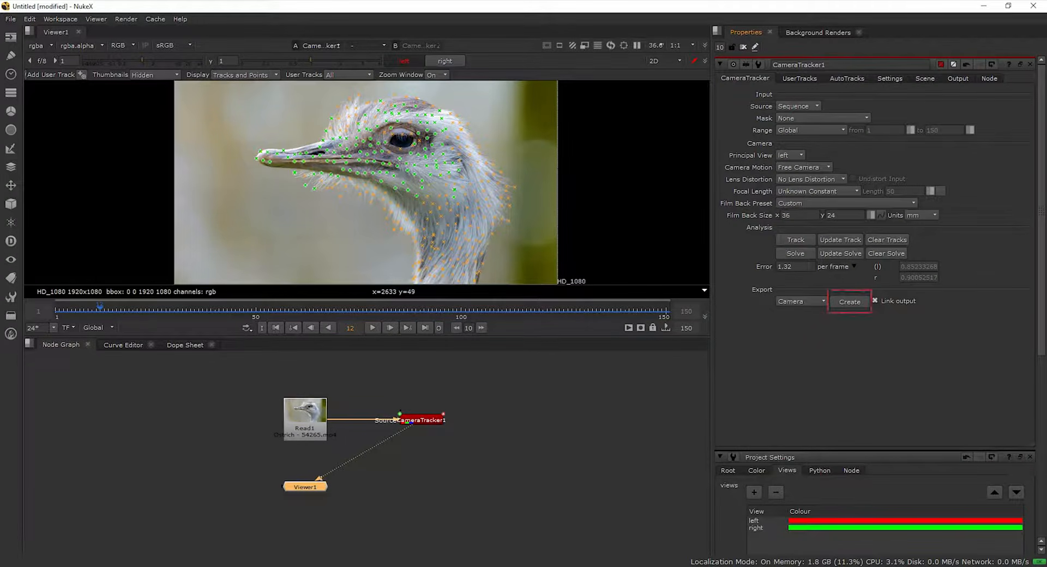
{"action": "left_click", "coordinate": [850, 302]}
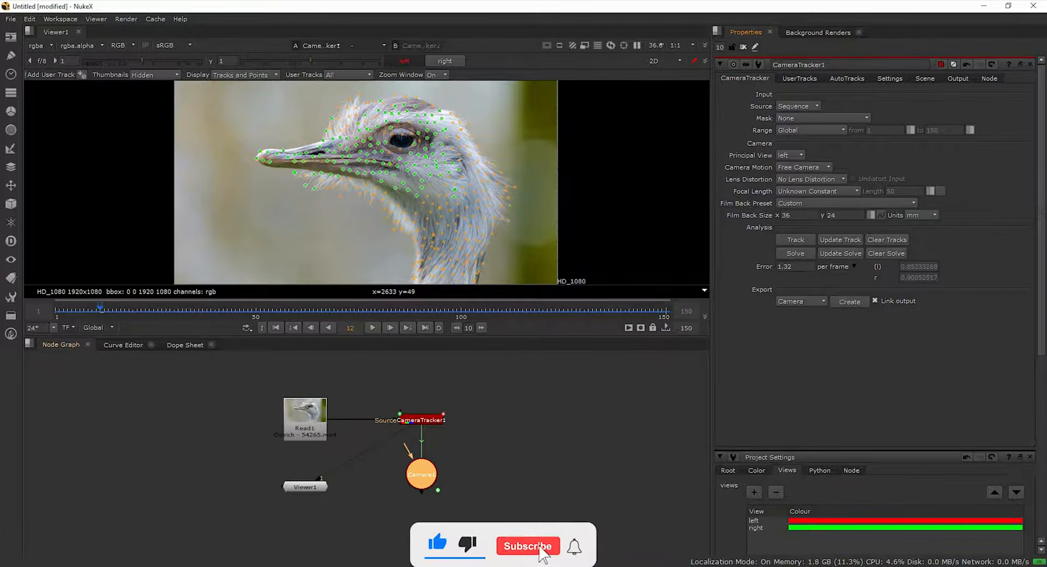
{"action": "left_click_drag", "start_coordinate": [305, 487], "coordinate": [513, 474]}
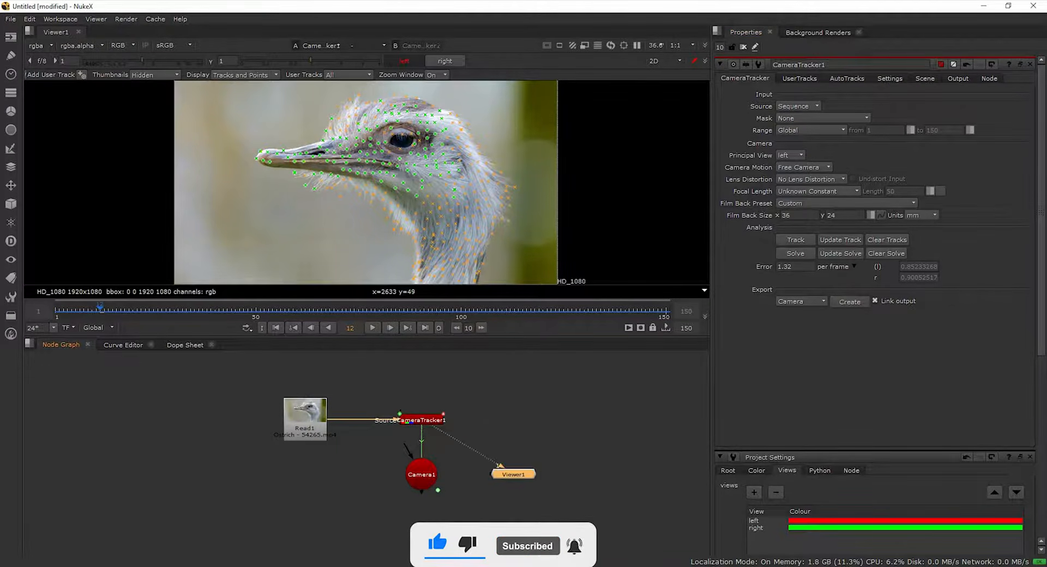
Step: Add a DepthGenerator node below the footage, connect its Camera and Source inputs to the solved camera and Read node, and view its output
{"action": "key", "text": "Tab"}
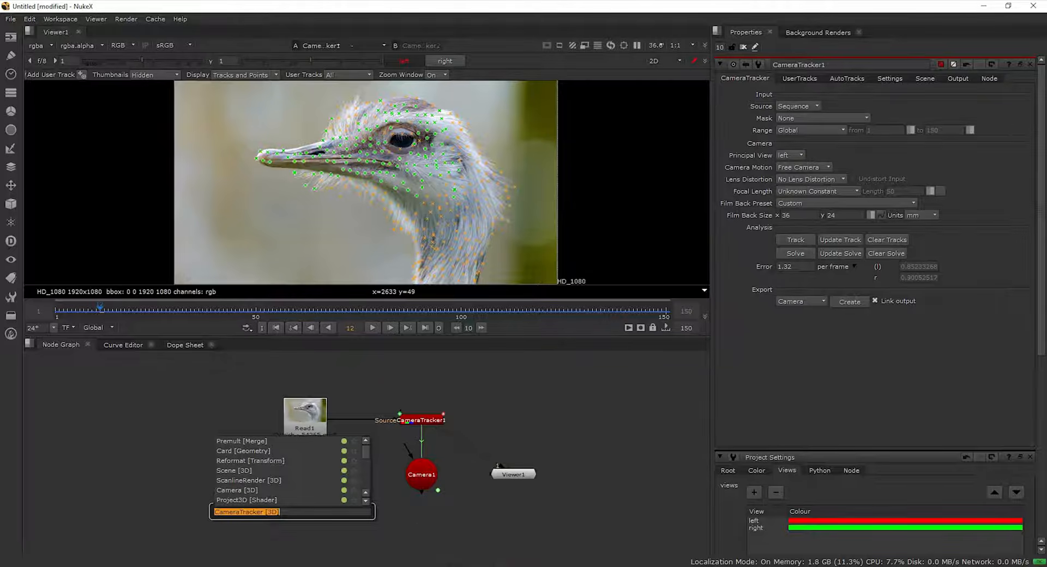
{"action": "type", "text": "depth"}
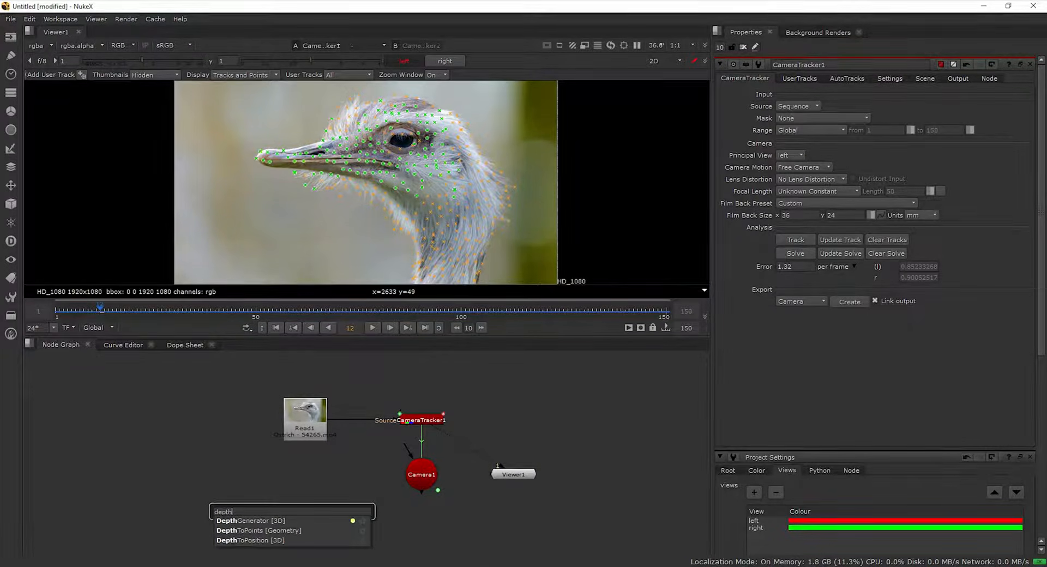
{"action": "key", "text": "Return"}
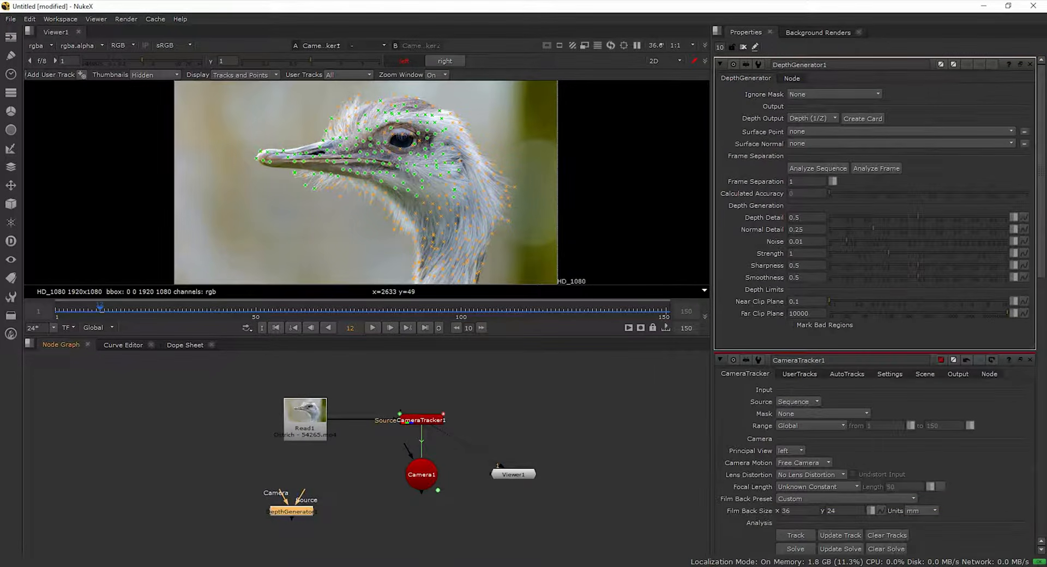
{"action": "left_click_drag", "start_coordinate": [281, 492], "coordinate": [421, 475]}
{"action": "left_click_drag", "start_coordinate": [303, 490], "coordinate": [304, 446]}
{"action": "left_click_drag", "start_coordinate": [291, 512], "coordinate": [305, 479]}
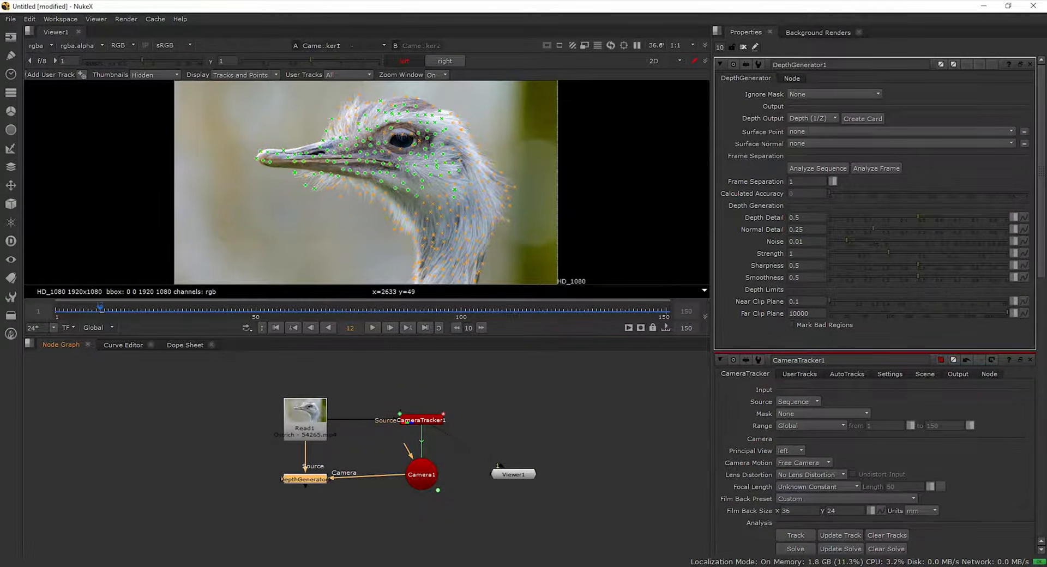
{"action": "key", "text": "1"}
{"action": "left_click_drag", "start_coordinate": [513, 474], "coordinate": [170, 479]}
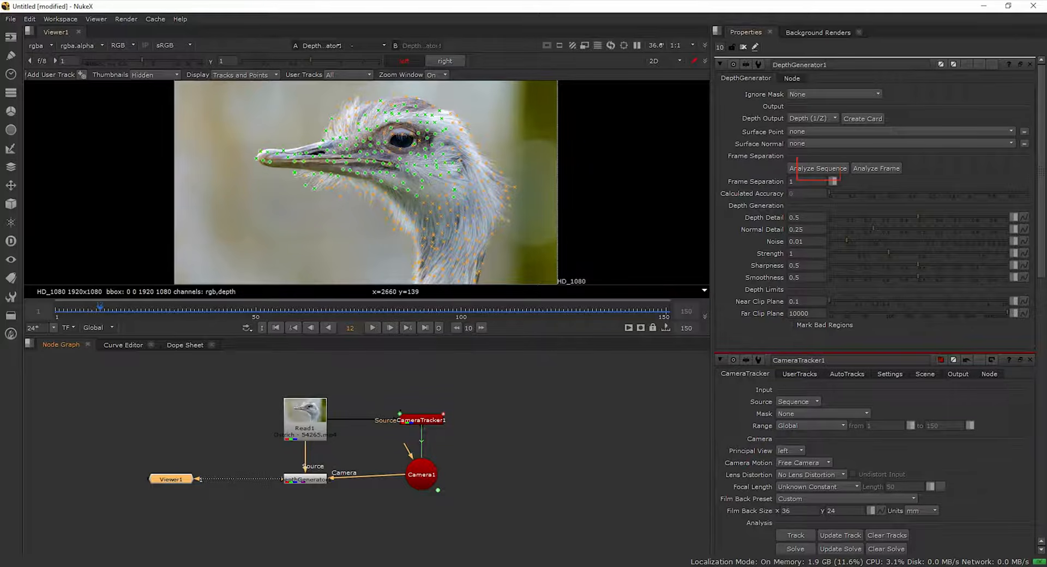
Step: Analyze the whole sequence in the DepthGenerator to calculate its frame separation, and return to the first frame
{"action": "left_click", "coordinate": [818, 168]}
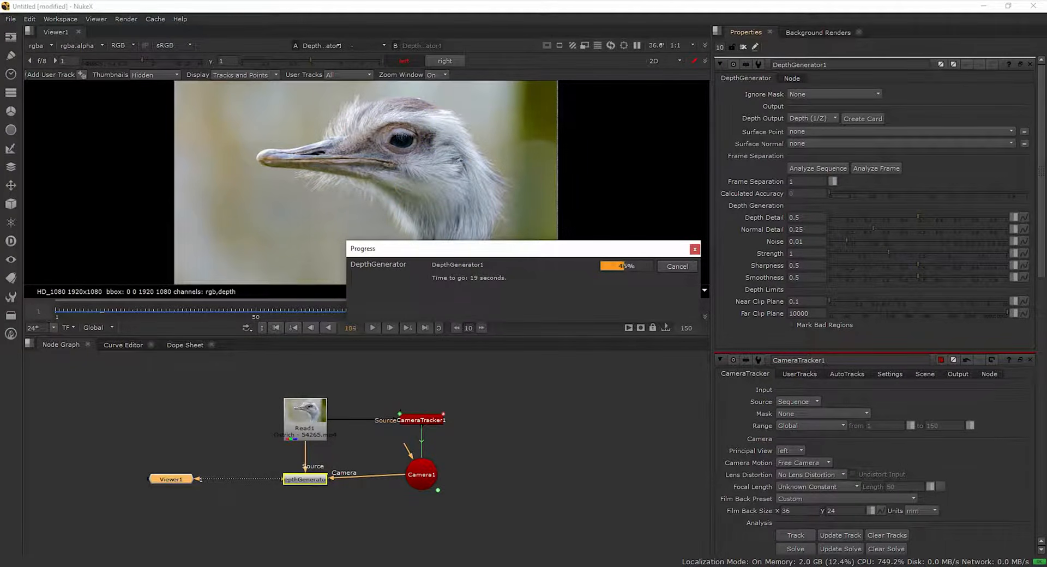
{"action": "key", "text": "Escape"}
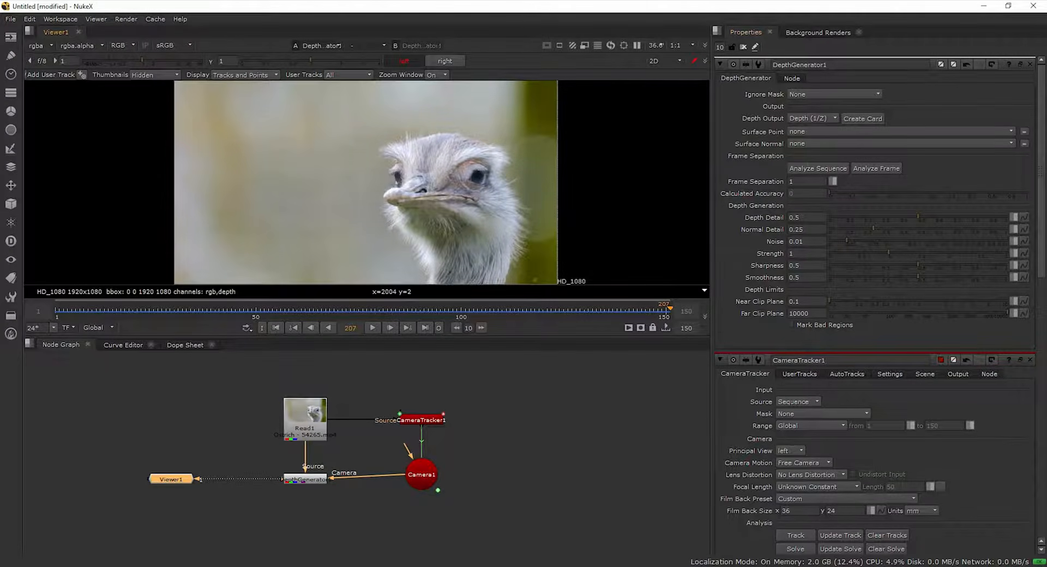
{"action": "key", "text": "Home"}
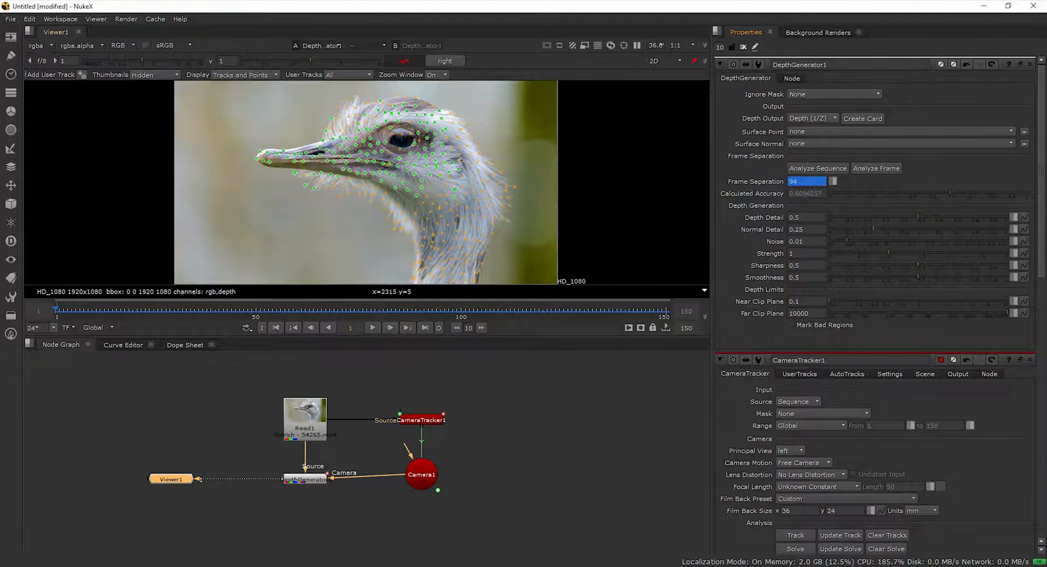
Step: Add a Shuffle node, connect it directly below the DepthGenerator, and view its output
{"action": "left_click_drag", "start_coordinate": [421, 475], "coordinate": [425, 474]}
{"action": "left_click", "coordinate": [225, 508]}
{"action": "scroll", "coordinate": [226, 507], "scroll_direction": "up", "scroll_amount": 3}
{"action": "scroll", "coordinate": [367, 475], "scroll_direction": "down", "scroll_amount": 3}
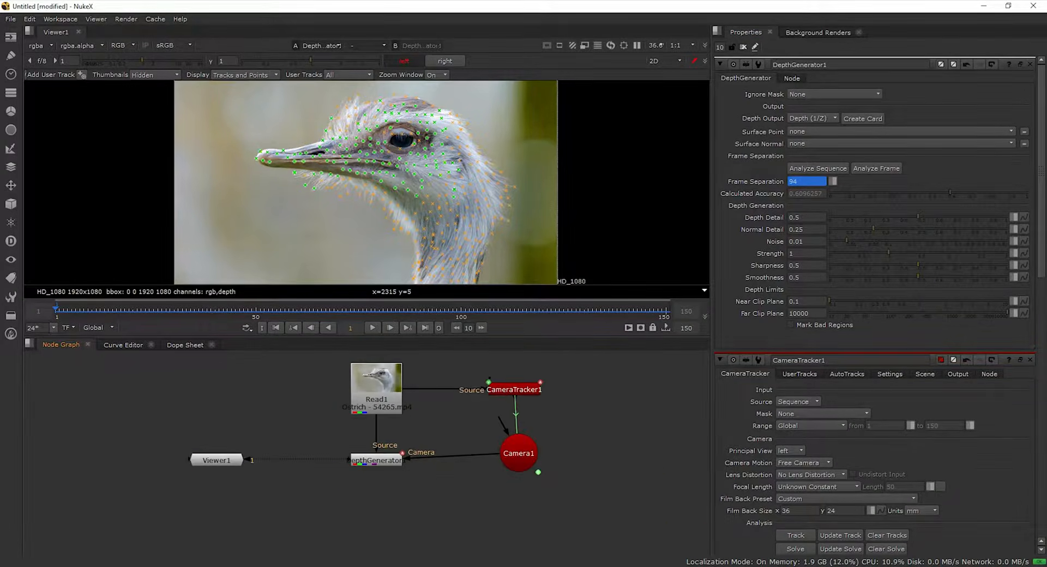
{"action": "key", "text": "Tab"}
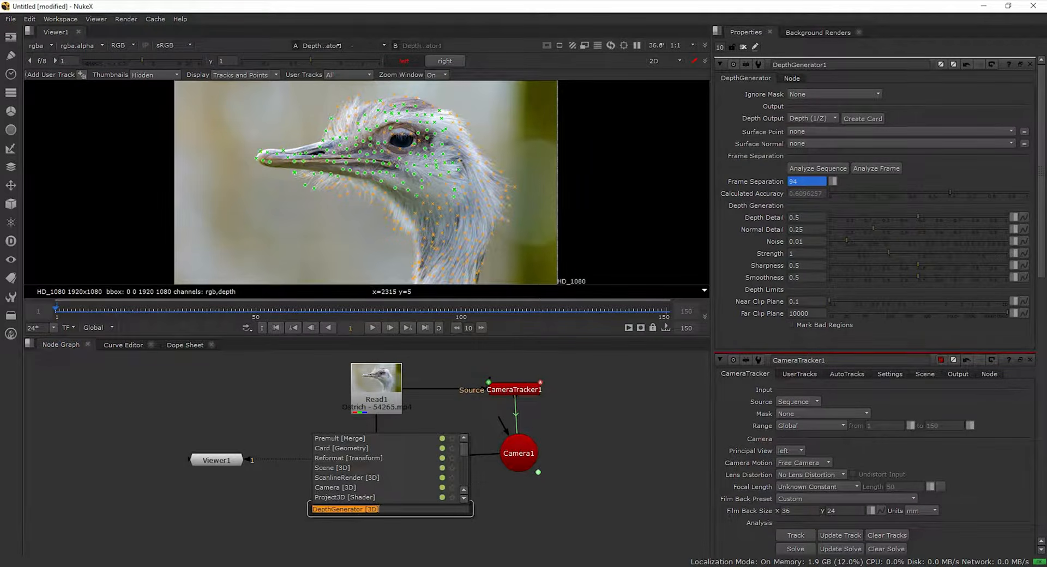
{"action": "key", "text": "Return"}
{"action": "key", "text": "Tab"}
{"action": "type", "text": "shu"}
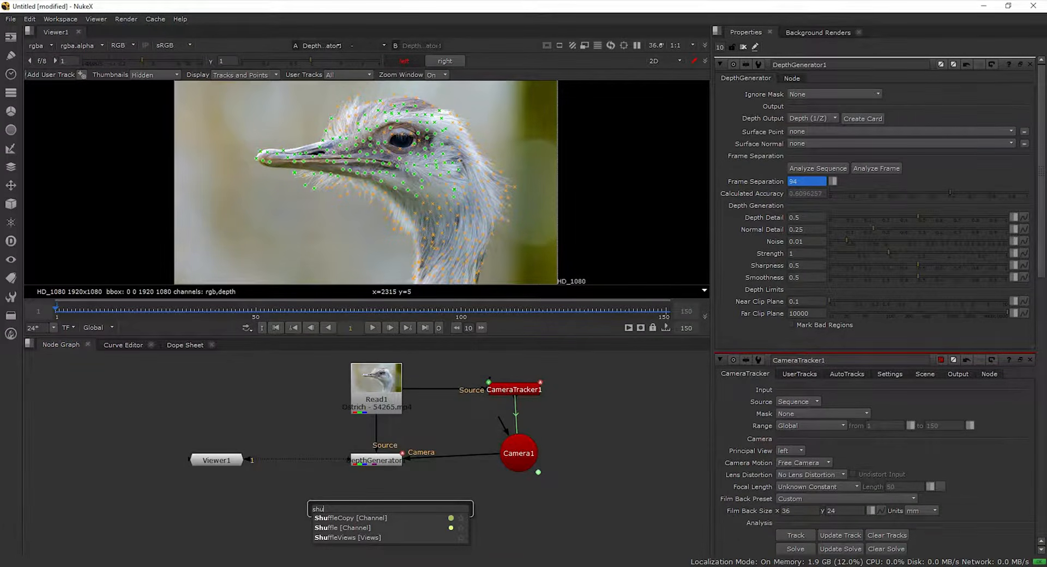
{"action": "key", "text": "Down"}
{"action": "key", "text": "Return"}
{"action": "left_click_drag", "start_coordinate": [382, 487], "coordinate": [376, 461]}
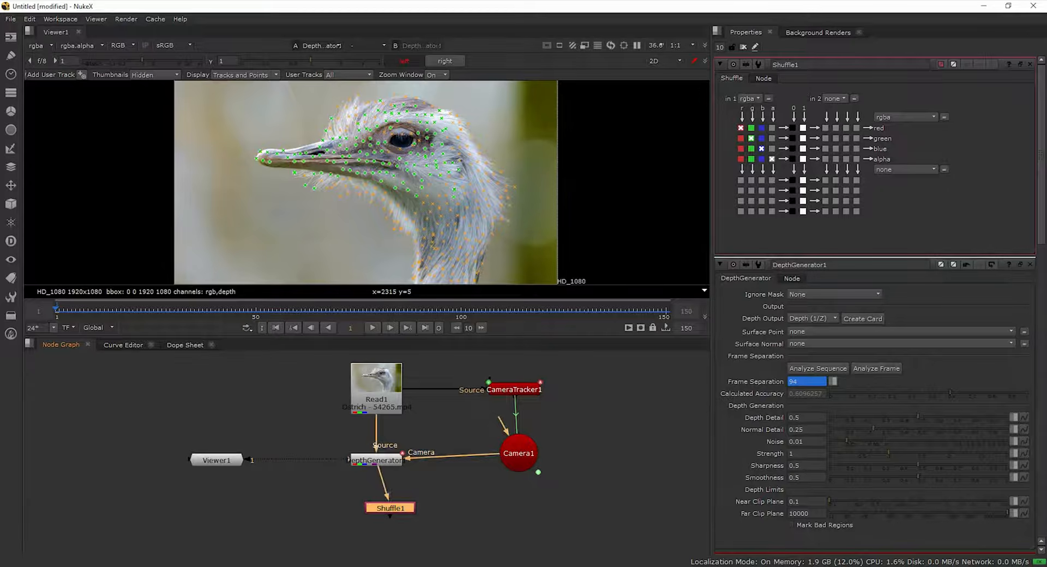
{"action": "left_click_drag", "start_coordinate": [390, 508], "coordinate": [377, 507]}
{"action": "key", "text": "1"}
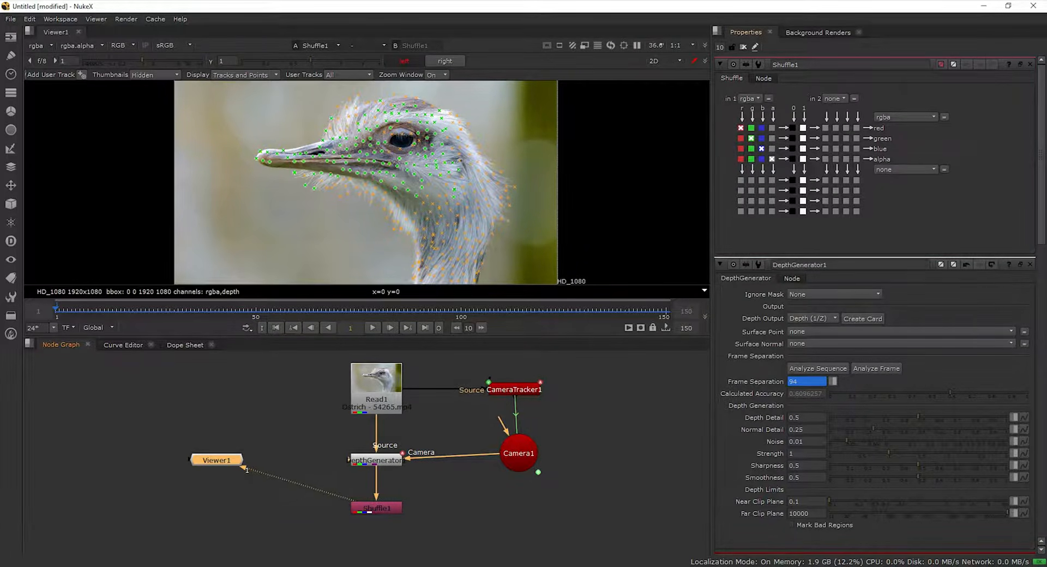
Step: Set the Shuffle node's first input layer to depth and check the depth map at frame 35
{"action": "left_click", "coordinate": [750, 99]}
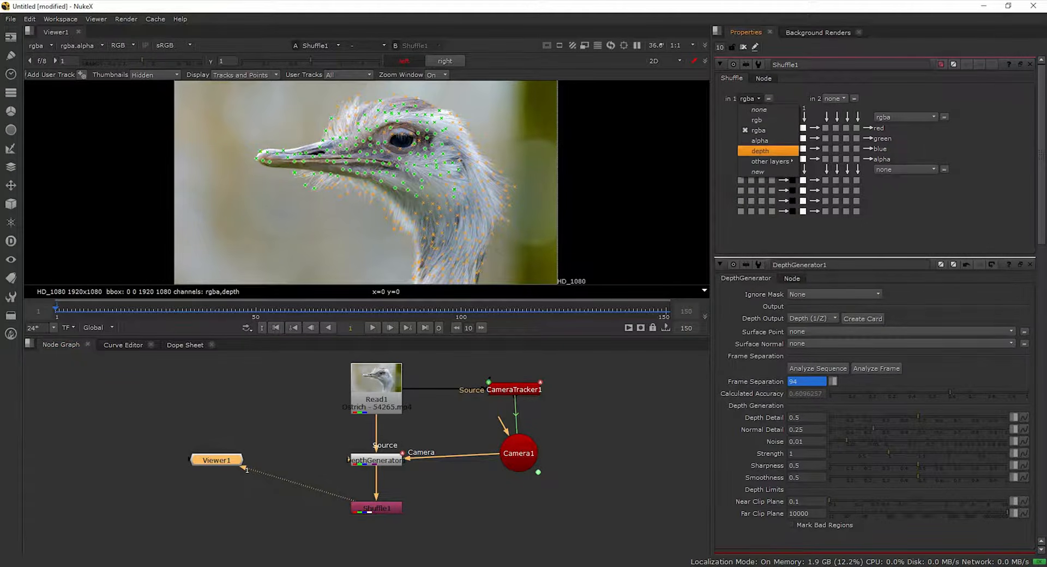
{"action": "left_click", "coordinate": [760, 152]}
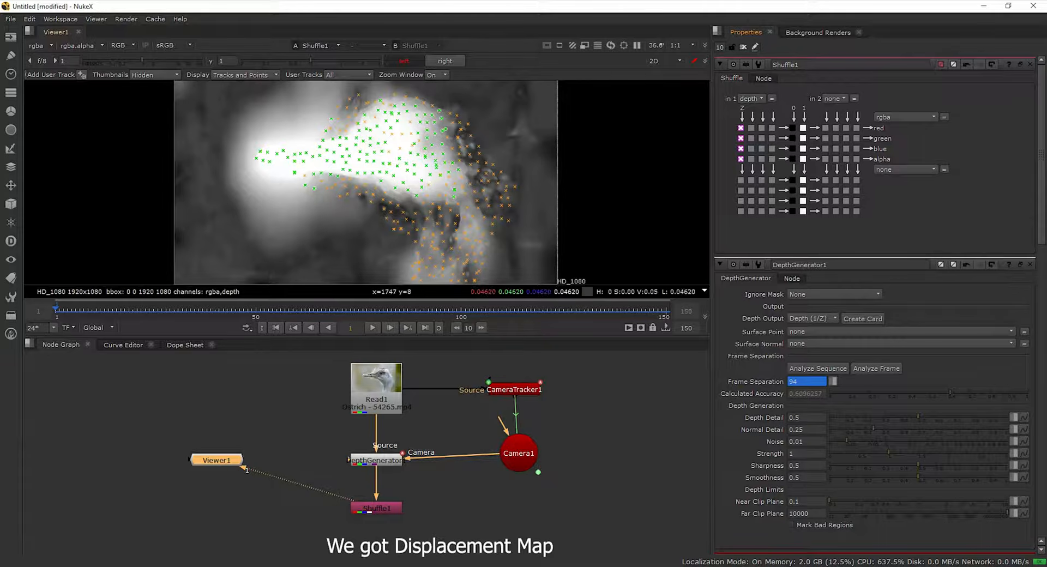
{"action": "left_click", "coordinate": [194, 311]}
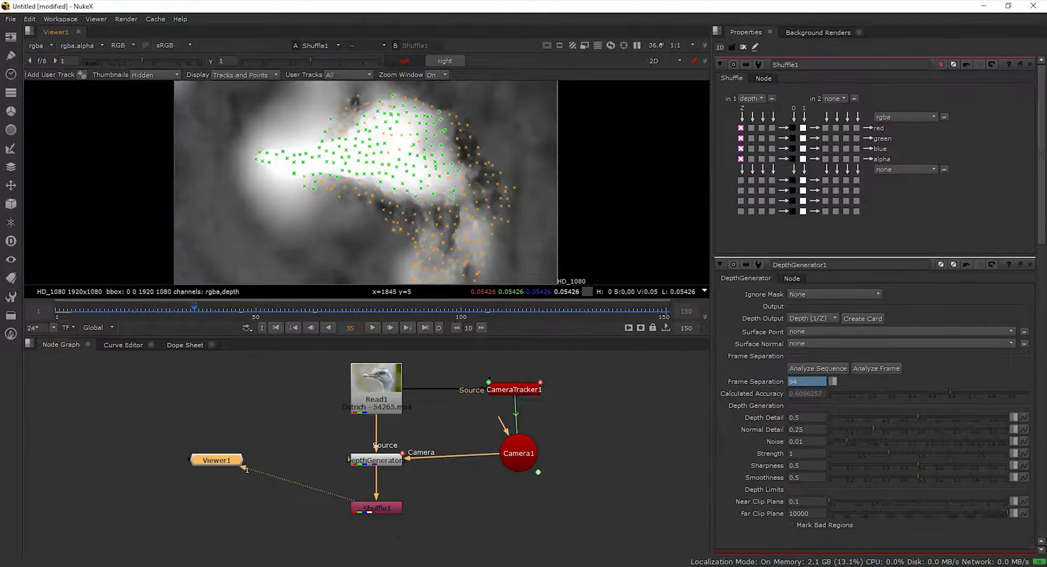
Step: Add a Copy node beside the Shuffle node and connect its A input to the Shuffle output
{"action": "scroll", "coordinate": [493, 408], "scroll_direction": "down", "scroll_amount": 3}
{"action": "scroll", "coordinate": [425, 479], "scroll_direction": "up", "scroll_amount": 3}
{"action": "left_click", "coordinate": [424, 495]}
{"action": "key", "text": "Tab"}
{"action": "type", "text": "copy"}
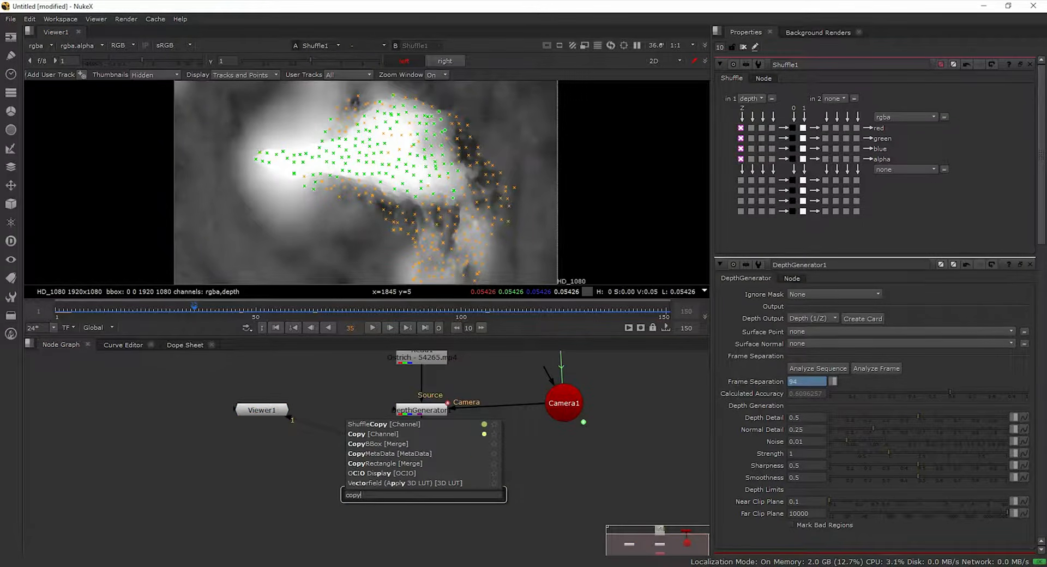
{"action": "left_click", "coordinate": [374, 434]}
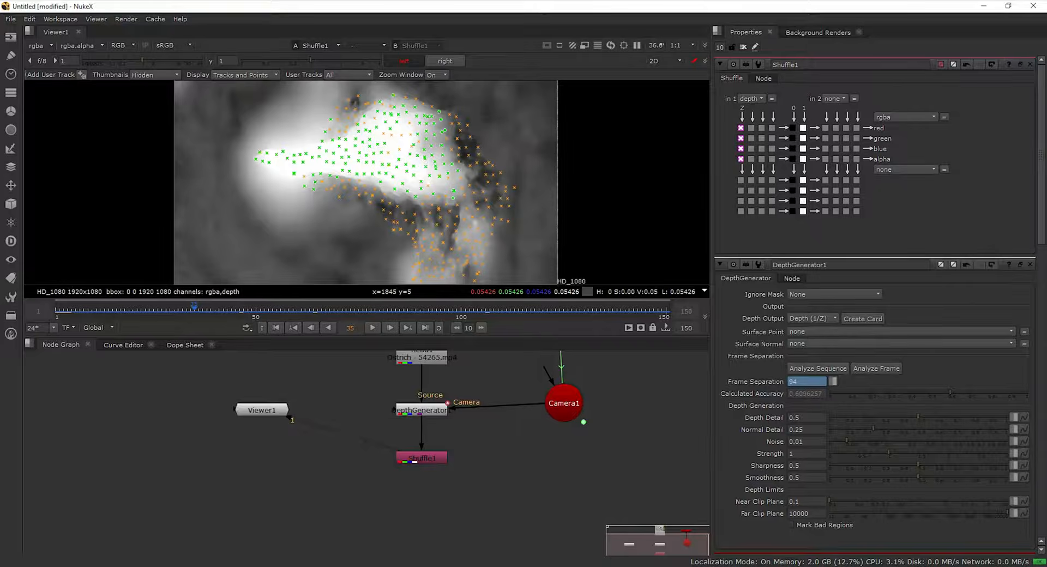
{"action": "left_click_drag", "start_coordinate": [422, 496], "coordinate": [294, 479]}
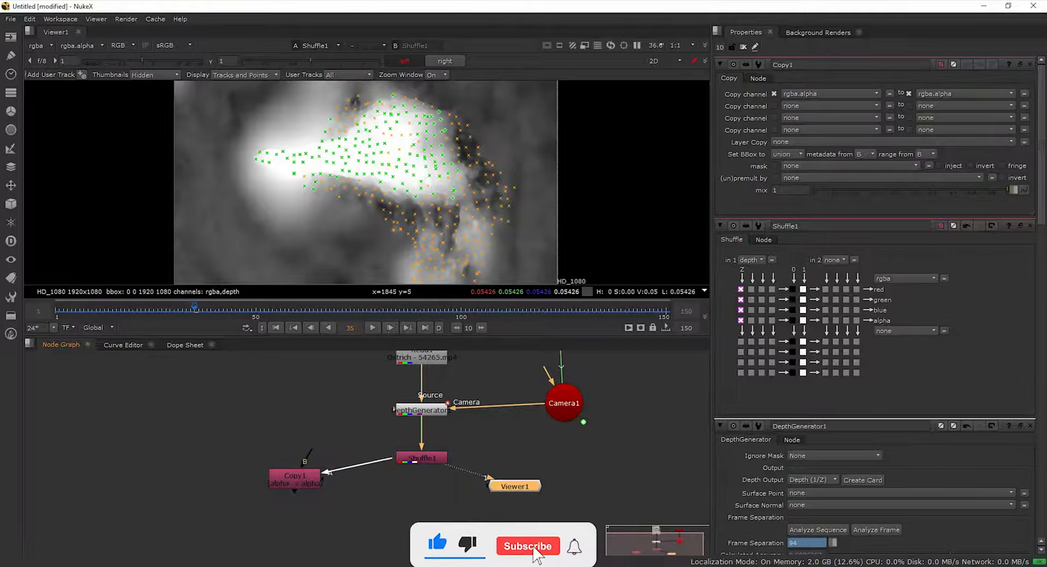
{"action": "left_click_drag", "start_coordinate": [392, 458], "coordinate": [410, 458]}
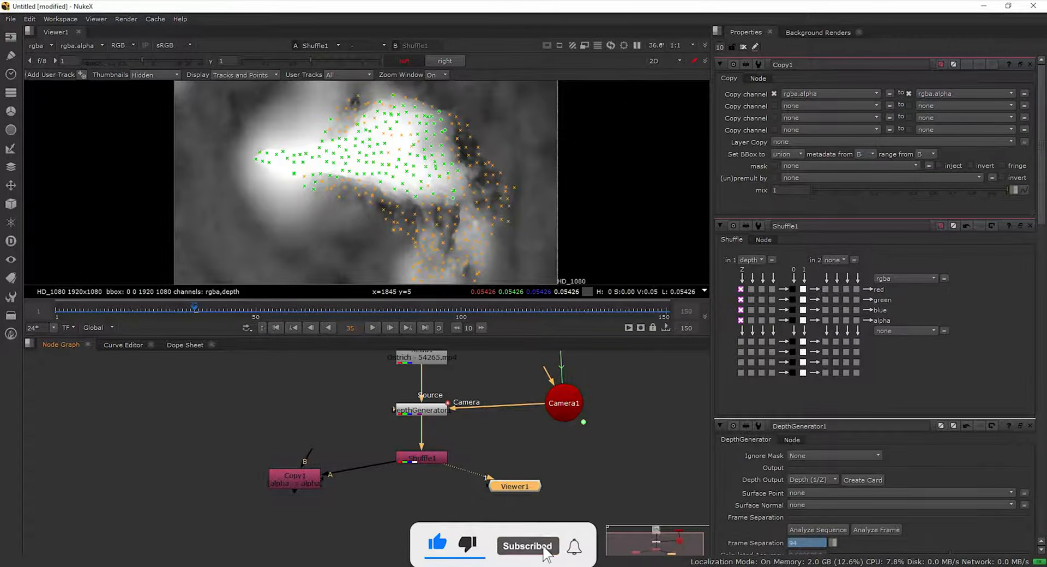
Step: Connect the Copy node's B input to the ostrich Read node and view the Copy output
{"action": "left_click_drag", "start_coordinate": [294, 478], "coordinate": [364, 395]}
{"action": "scroll", "coordinate": [367, 426], "scroll_direction": "down", "scroll_amount": 3}
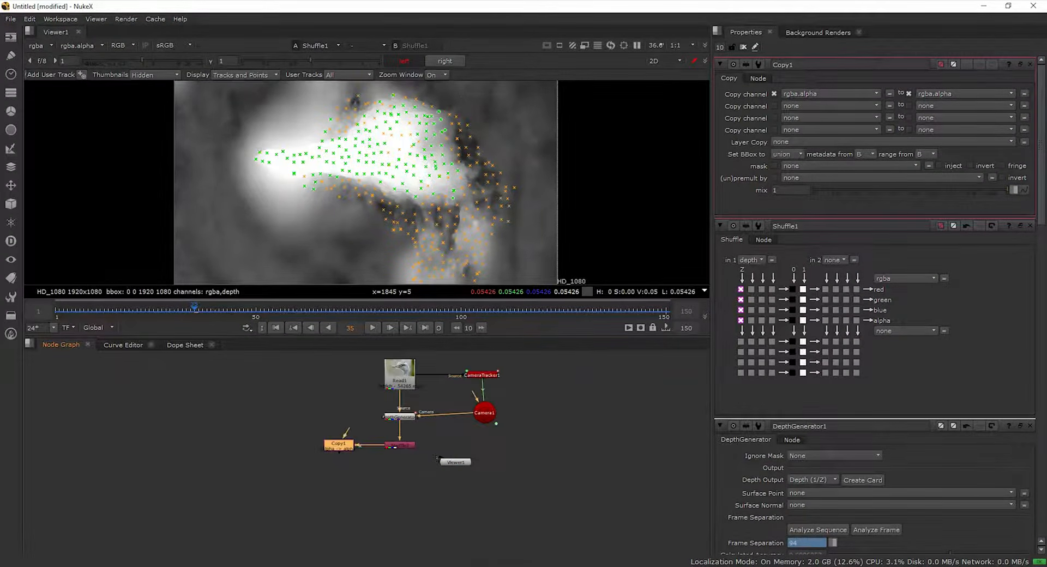
{"action": "left_click_drag", "start_coordinate": [346, 432], "coordinate": [399, 379]}
{"action": "scroll", "coordinate": [334, 433], "scroll_direction": "up", "scroll_amount": 2}
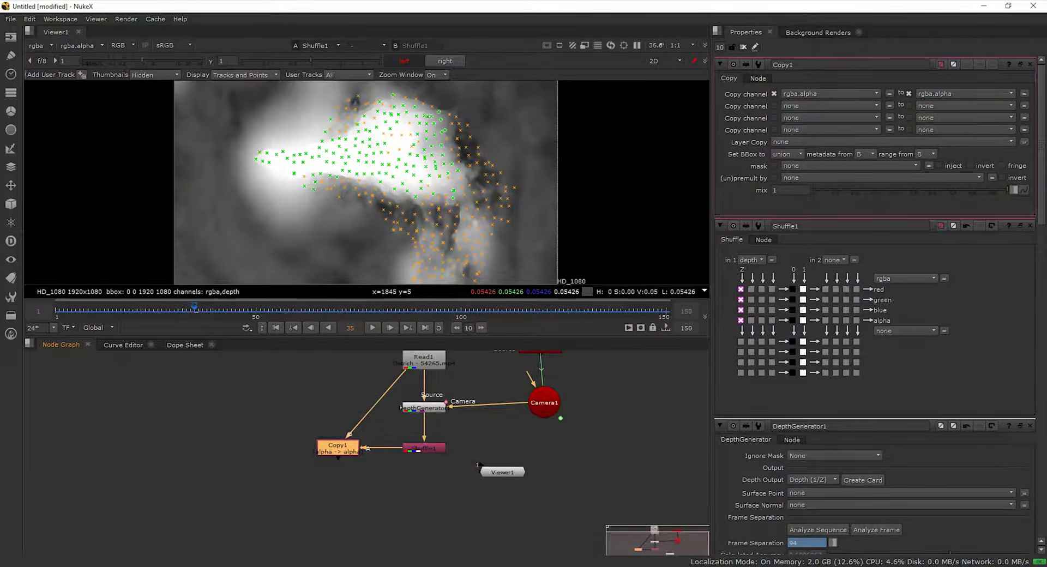
{"action": "key", "text": "1"}
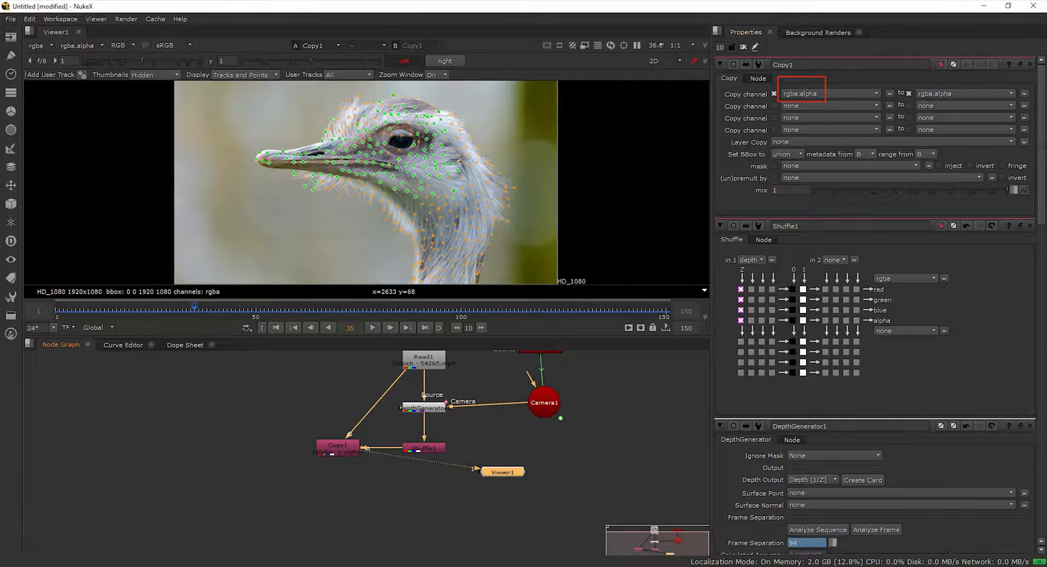
Step: Set the Copy node to copy rgba.red to forward.u, and close all open node properties
{"action": "left_click", "coordinate": [829, 94]}
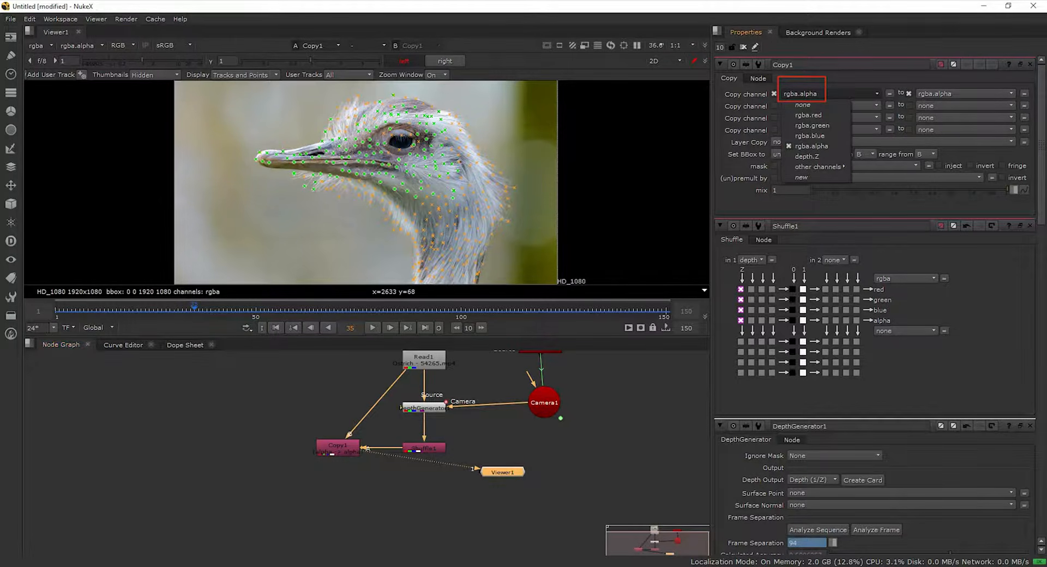
{"action": "left_click", "coordinate": [809, 115]}
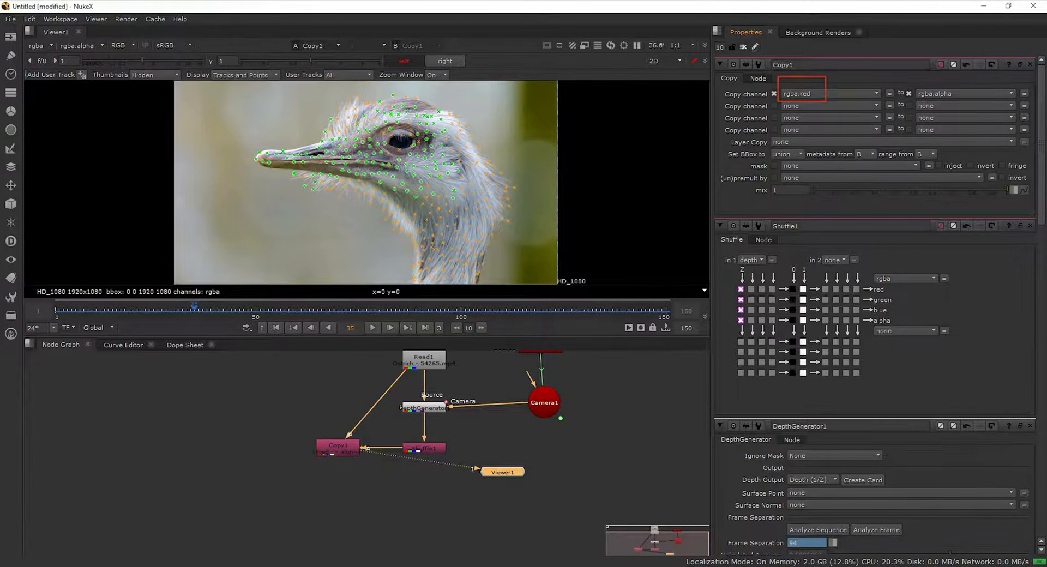
{"action": "left_click", "coordinate": [964, 93]}
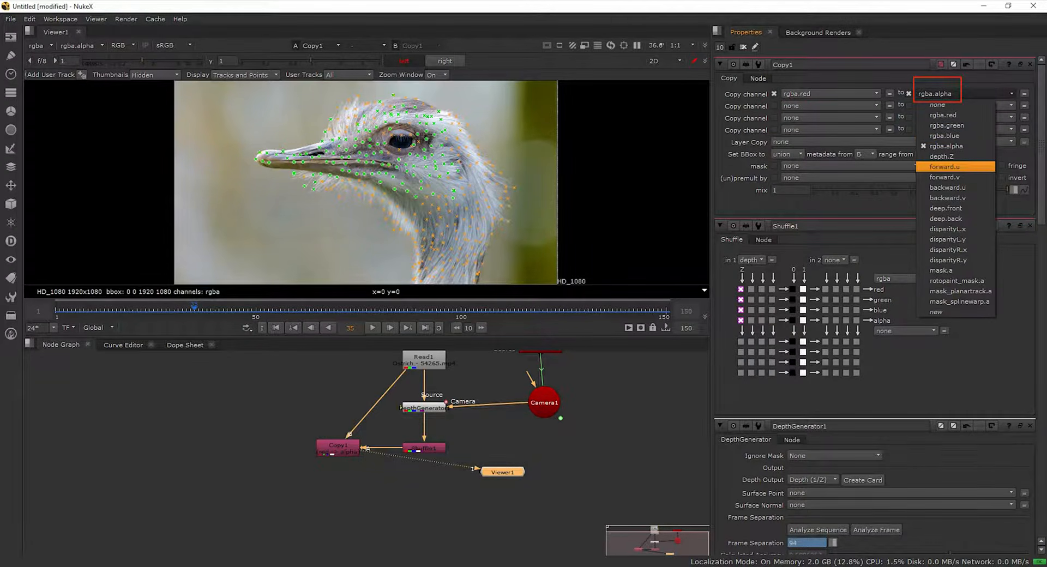
{"action": "left_click", "coordinate": [956, 167]}
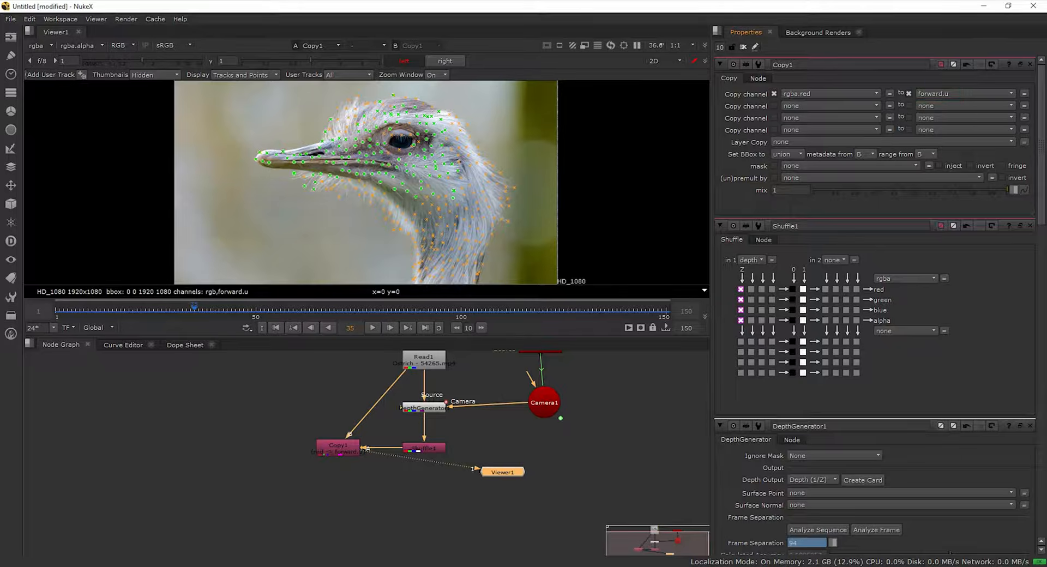
{"action": "left_click", "coordinate": [743, 47]}
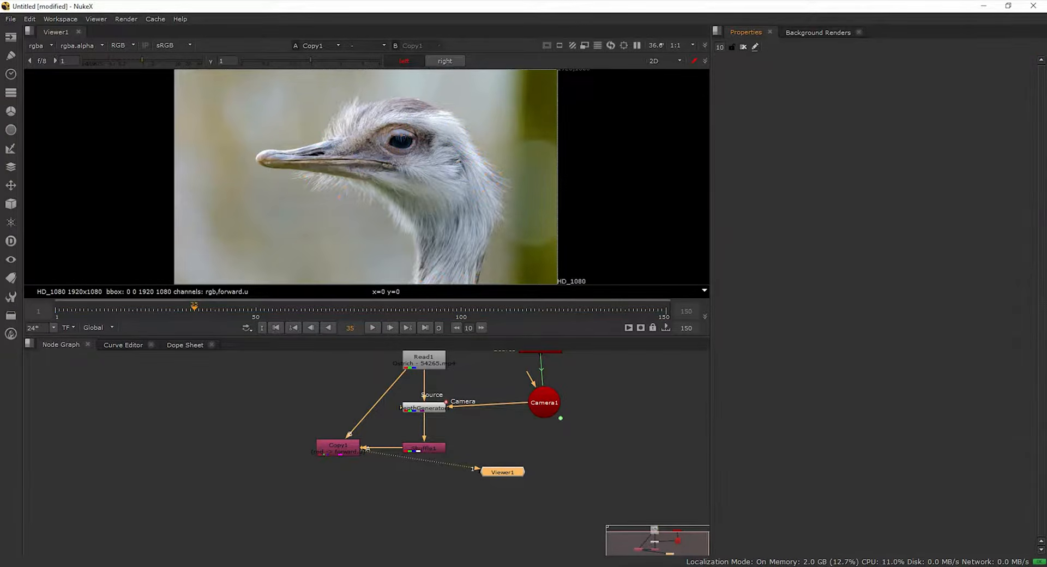
Step: Add an IDistort node, connect its input to the Copy node and align it beside that node
{"action": "scroll", "coordinate": [253, 457], "scroll_direction": "up", "scroll_amount": 3}
{"action": "scroll", "coordinate": [271, 459], "scroll_direction": "down", "scroll_amount": 2}
{"action": "scroll", "coordinate": [260, 456], "scroll_direction": "up", "scroll_amount": 1}
{"action": "left_click", "coordinate": [260, 456]}
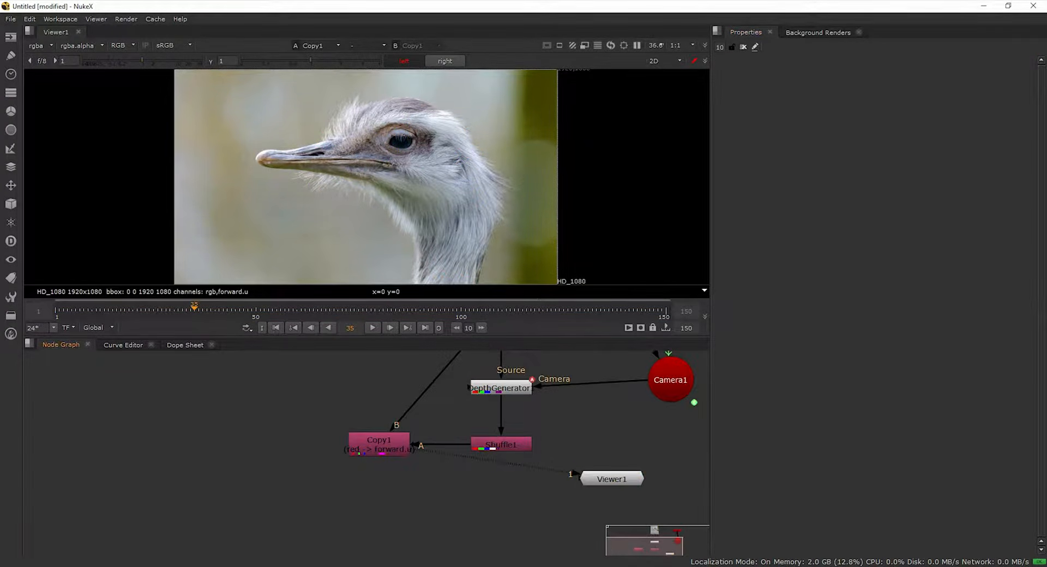
{"action": "key", "text": "Tab"}
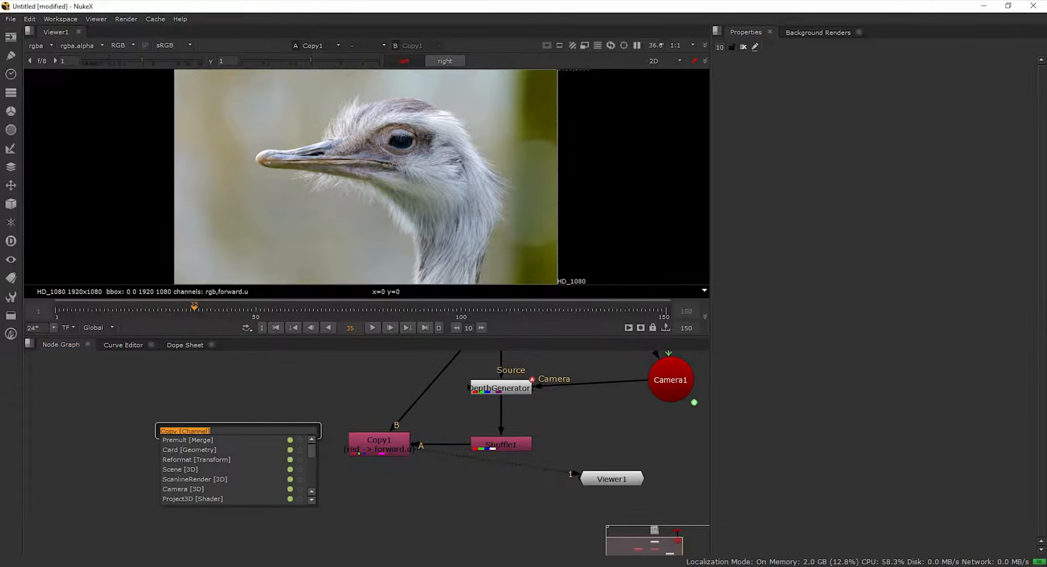
{"action": "type", "text": "idi"}
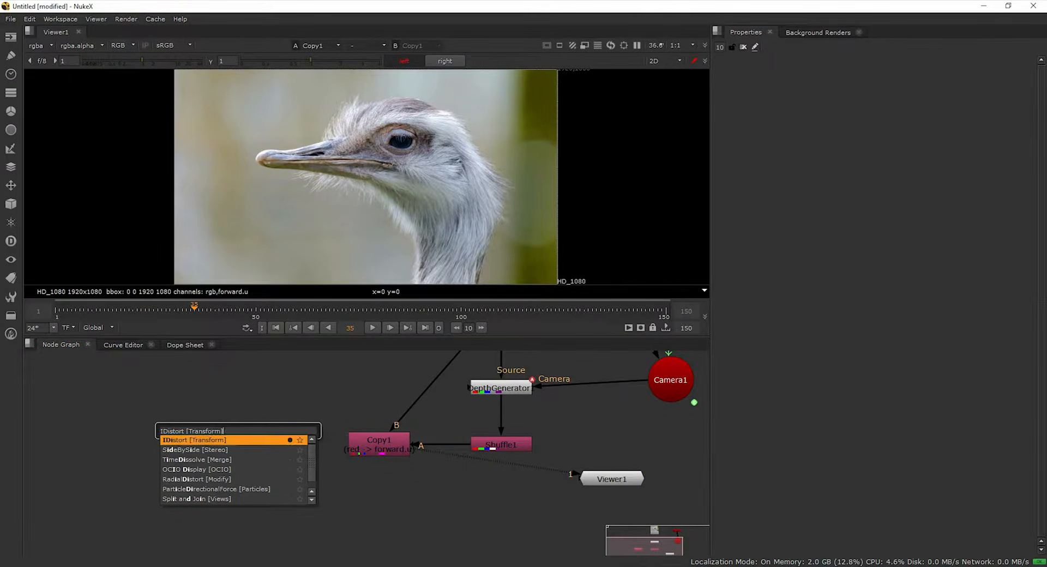
{"action": "key", "text": "Return"}
{"action": "left_click_drag", "start_coordinate": [247, 422], "coordinate": [382, 443]}
{"action": "left_click_drag", "start_coordinate": [261, 447], "coordinate": [275, 444]}
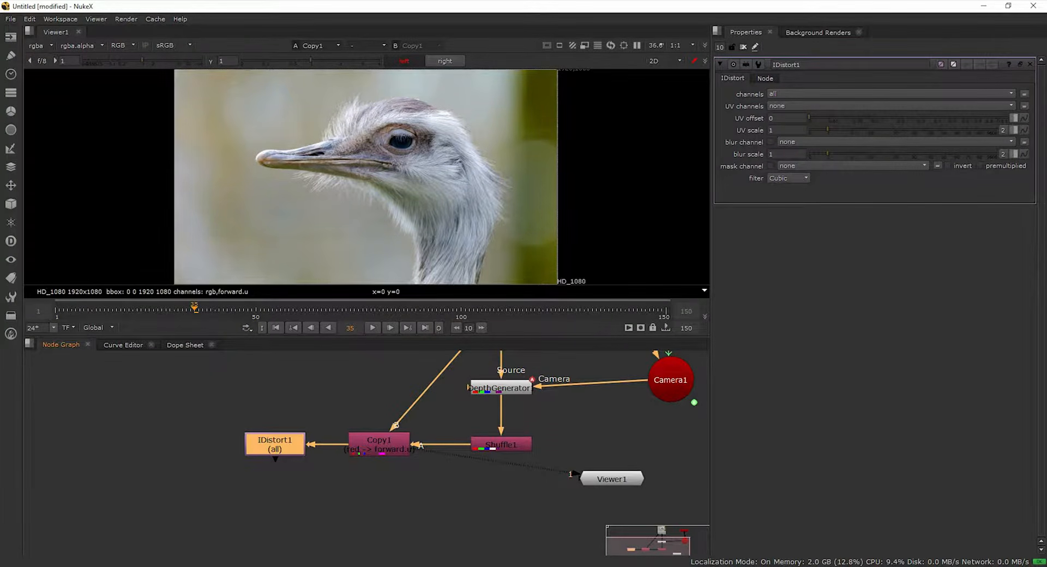
Step: View the IDistort output and place the Viewer node directly below it
{"action": "key", "text": "1"}
{"action": "left_click", "coordinate": [611, 479]}
{"action": "left_click_drag", "start_coordinate": [611, 479], "coordinate": [274, 515]}
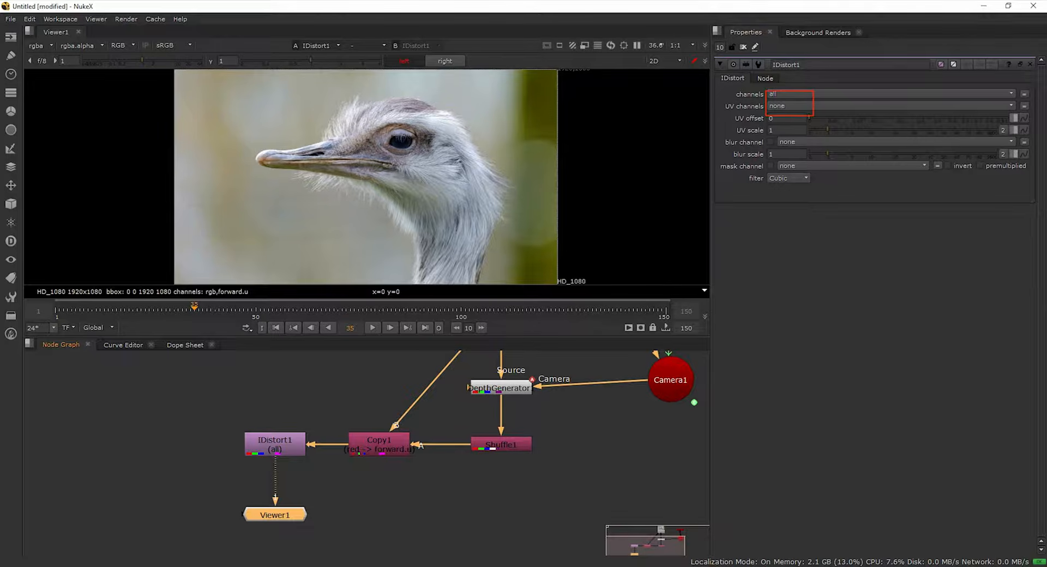
Step: Set the IDistort node's UV channels to forward and its UV scale to 30
{"action": "left_click", "coordinate": [791, 106]}
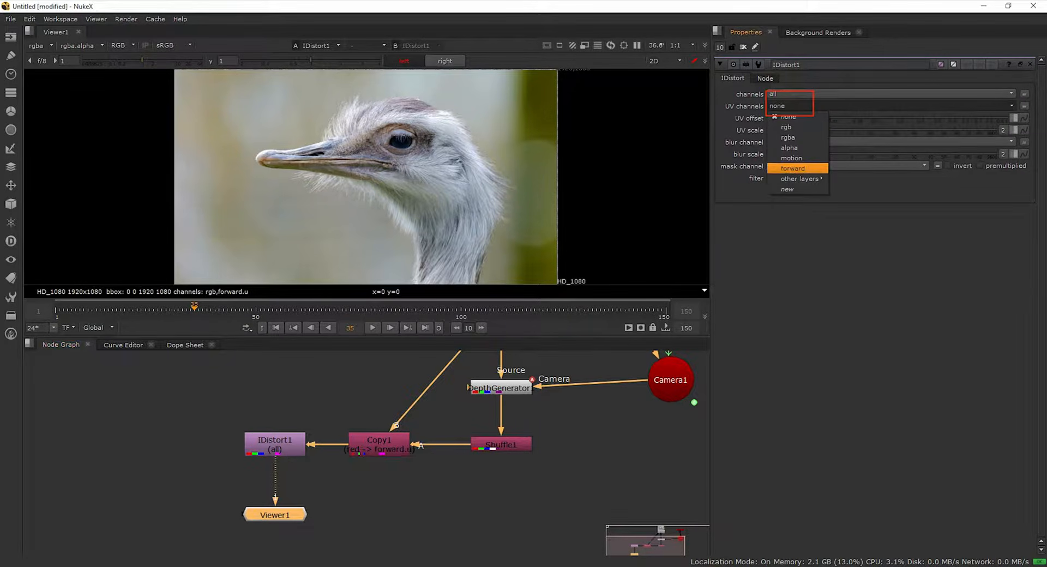
{"action": "left_click", "coordinate": [792, 168]}
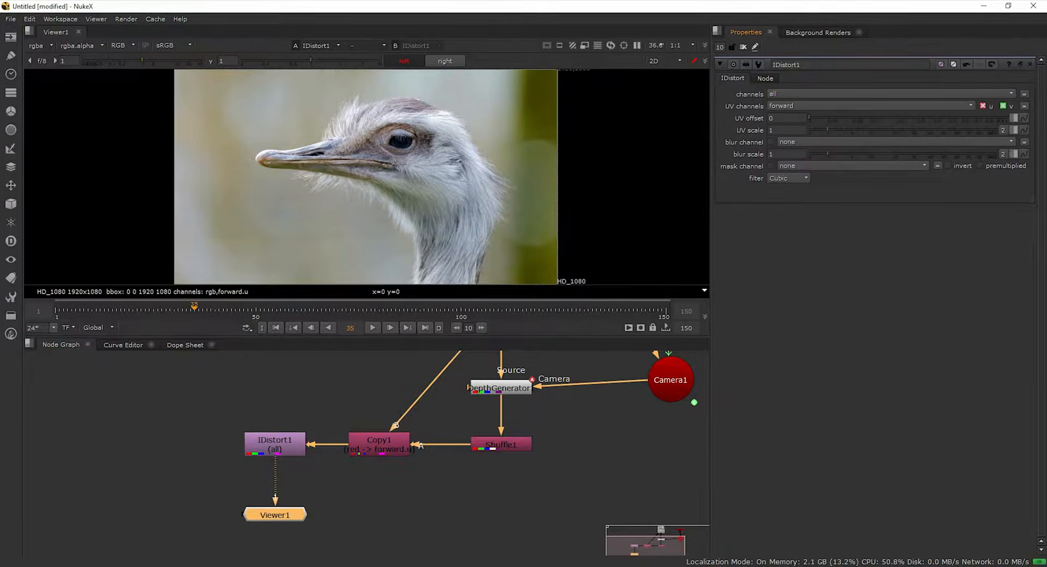
{"action": "left_click_drag", "start_coordinate": [827, 130], "coordinate": [912, 130]}
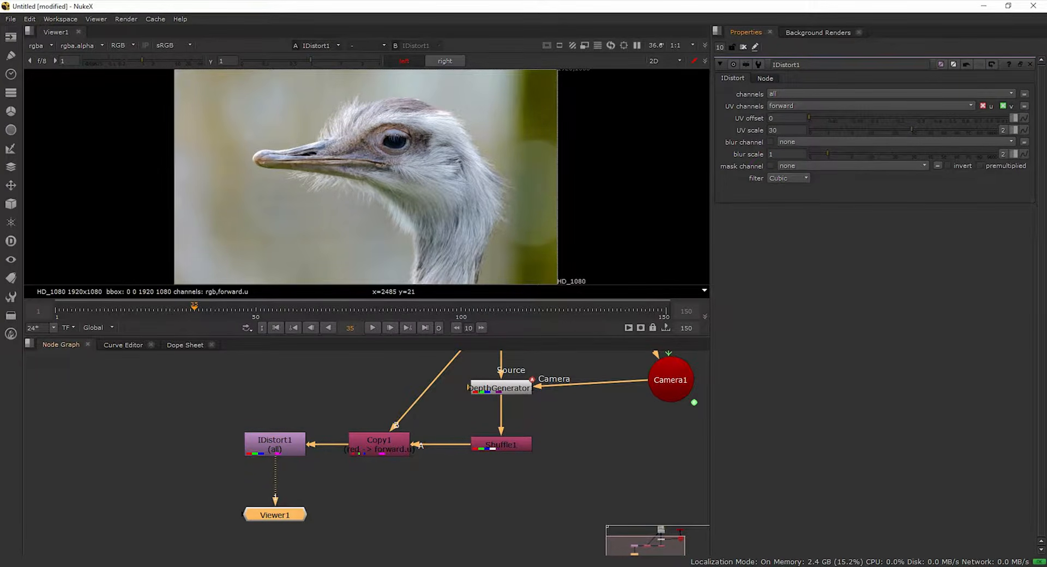
Step: Add an unconnected JoinViews node beside the IDistort node
{"action": "middle_click_drag", "start_coordinate": [382, 485], "coordinate": [419, 491]}
{"action": "left_click", "coordinate": [419, 491]}
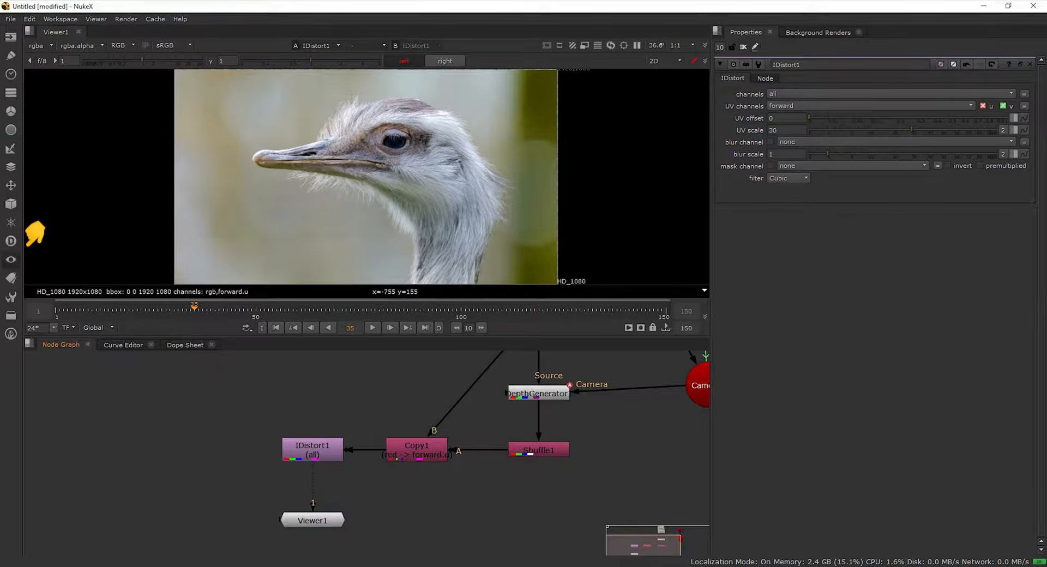
{"action": "left_click", "coordinate": [11, 259]}
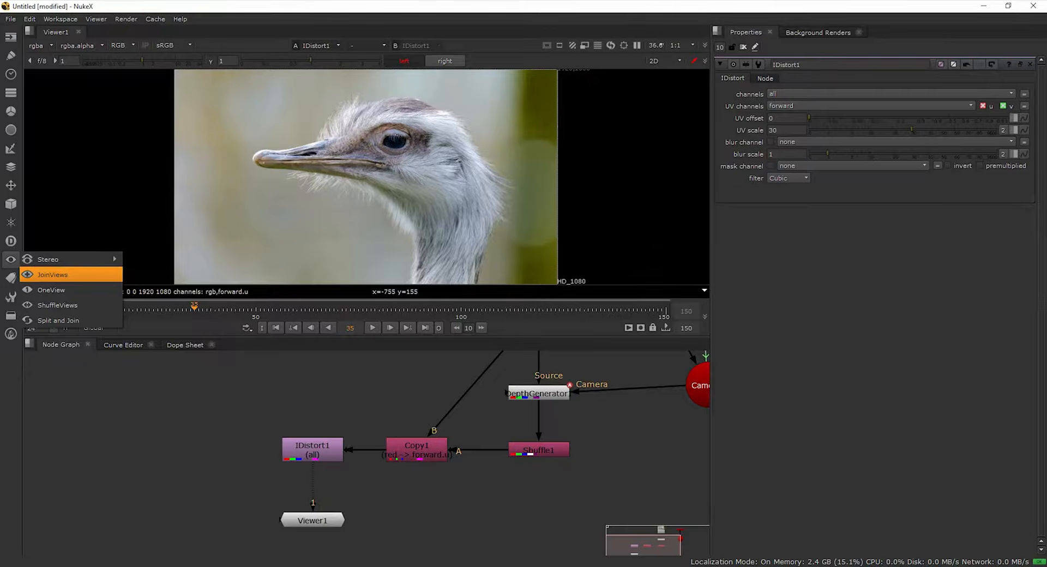
{"action": "left_click", "coordinate": [53, 274]}
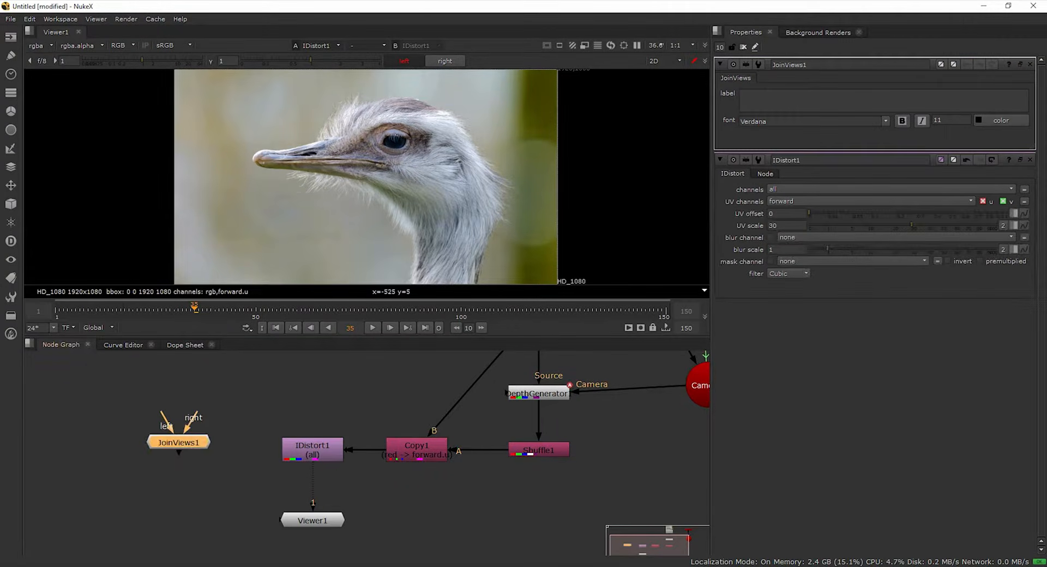
Step: Connect the JoinViews node's right input to IDistort and its left input to the ostrich Read node
{"action": "scroll", "coordinate": [174, 434], "scroll_direction": "up", "scroll_amount": 1}
{"action": "scroll", "coordinate": [246, 433], "scroll_direction": "down", "scroll_amount": 2}
{"action": "scroll", "coordinate": [225, 425], "scroll_direction": "up", "scroll_amount": 1}
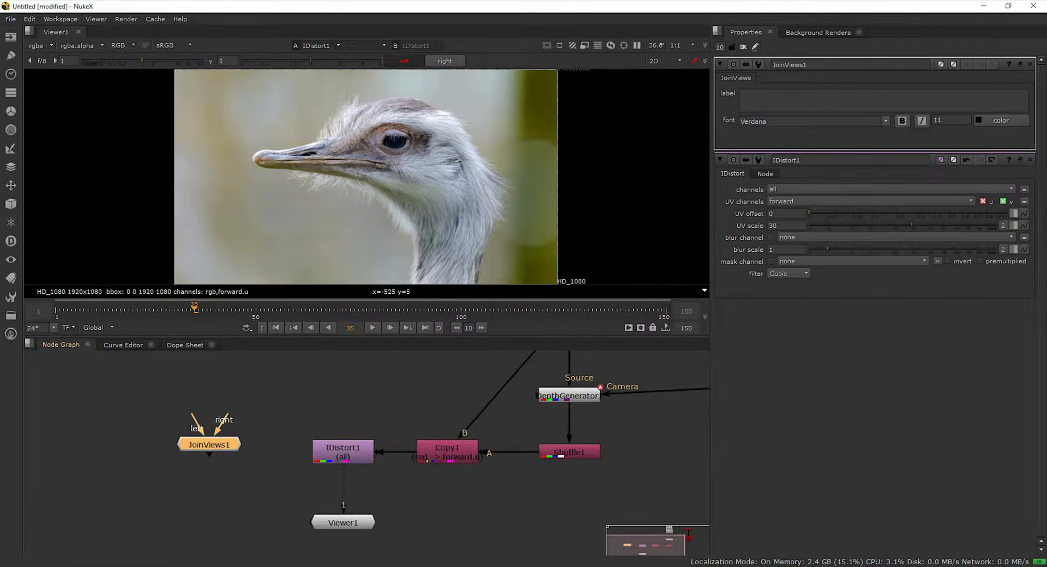
{"action": "scroll", "coordinate": [223, 428], "scroll_direction": "down", "scroll_amount": 2}
{"action": "scroll", "coordinate": [223, 428], "scroll_direction": "up", "scroll_amount": 1}
{"action": "left_click_drag", "start_coordinate": [224, 428], "coordinate": [306, 447]}
{"action": "left_click_drag", "start_coordinate": [211, 443], "coordinate": [458, 360]}
{"action": "key", "text": "f"}
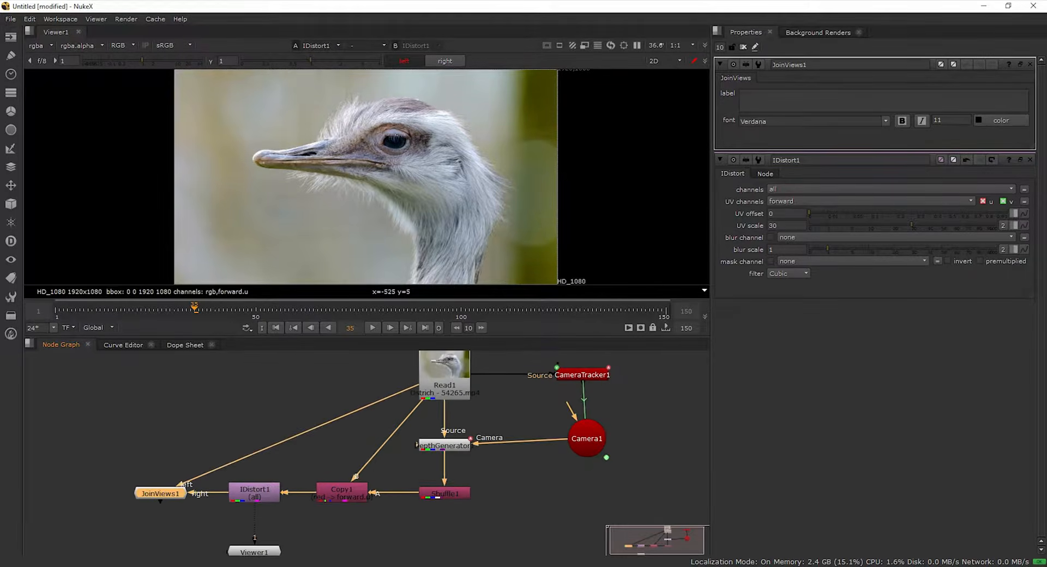
Step: Insert a Dot in the left-view connection and place it above JoinViews so the line runs at a right angle
{"action": "left_click_drag", "start_coordinate": [296, 436], "coordinate": [159, 375], "text": "ctrl"}
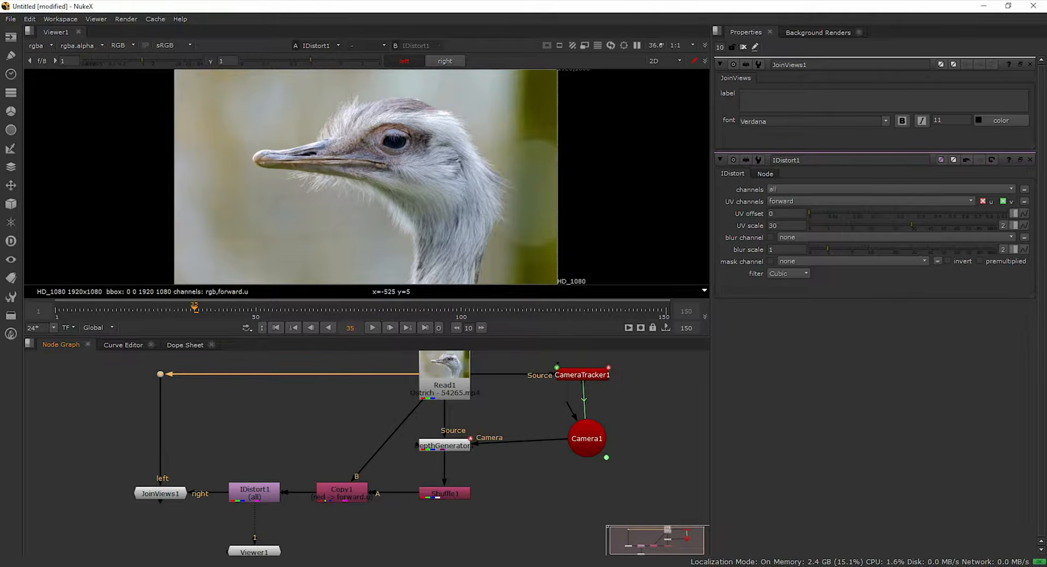
{"action": "scroll", "coordinate": [294, 394], "scroll_direction": "down", "scroll_amount": 3}
{"action": "scroll", "coordinate": [231, 483], "scroll_direction": "up", "scroll_amount": 4}
{"action": "scroll", "coordinate": [272, 479], "scroll_direction": "down", "scroll_amount": 2}
{"action": "left_click", "coordinate": [223, 444]}
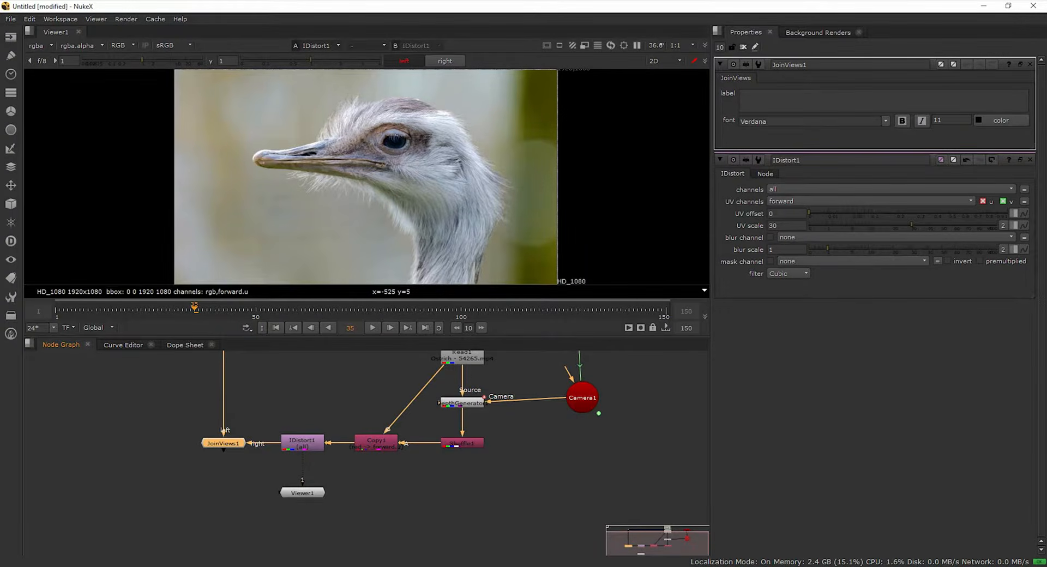
Step: Assign the Read node to viewer input 2 and compare the original footage with the IDistort output on input 1
{"action": "scroll", "coordinate": [280, 500], "scroll_direction": "down", "scroll_amount": 4}
{"action": "scroll", "coordinate": [364, 445], "scroll_direction": "up", "scroll_amount": 5}
{"action": "left_click", "coordinate": [400, 403]}
{"action": "key", "text": "2"}
{"action": "left_click", "coordinate": [210, 510]}
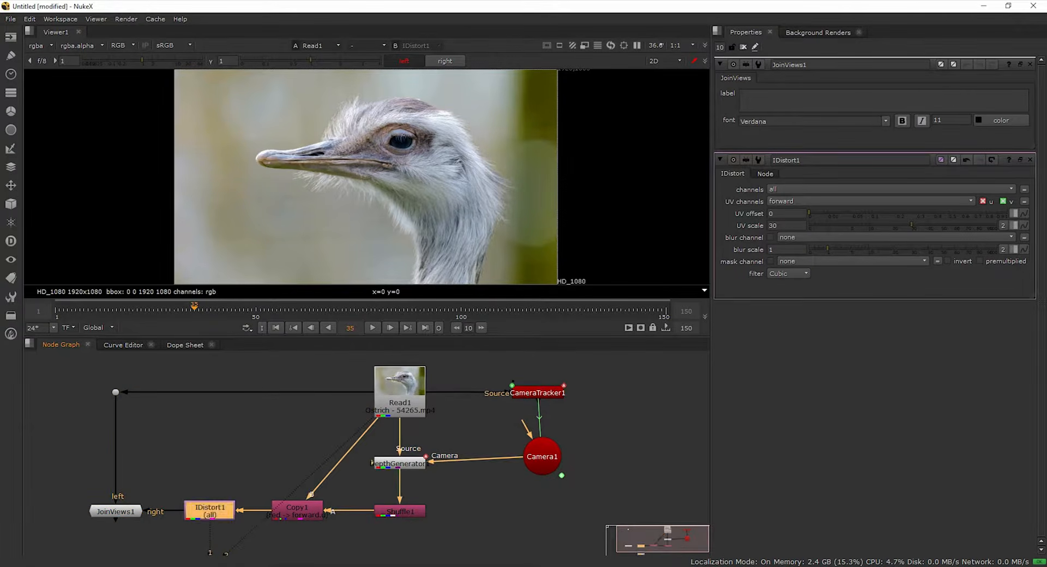
{"action": "key", "text": "1"}
{"action": "key", "text": "2"}
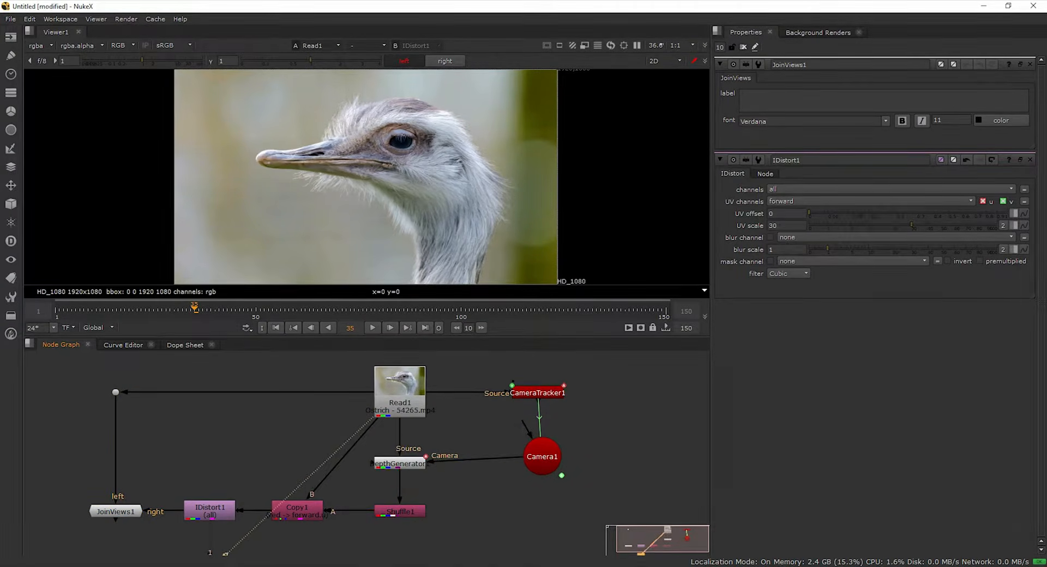
Step: Add an Anaglyph node below JoinViews, space it apart from that node and connect it to the viewer's first input
{"action": "scroll", "coordinate": [428, 417], "scroll_direction": "down", "scroll_amount": 4}
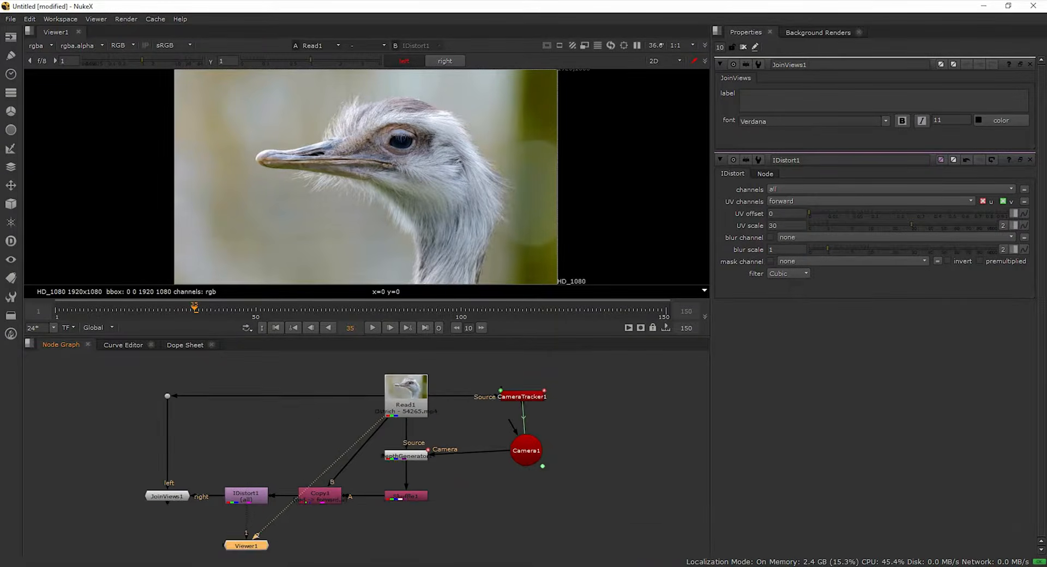
{"action": "scroll", "coordinate": [209, 496], "scroll_direction": "up", "scroll_amount": 6}
{"action": "left_click", "coordinate": [239, 479]}
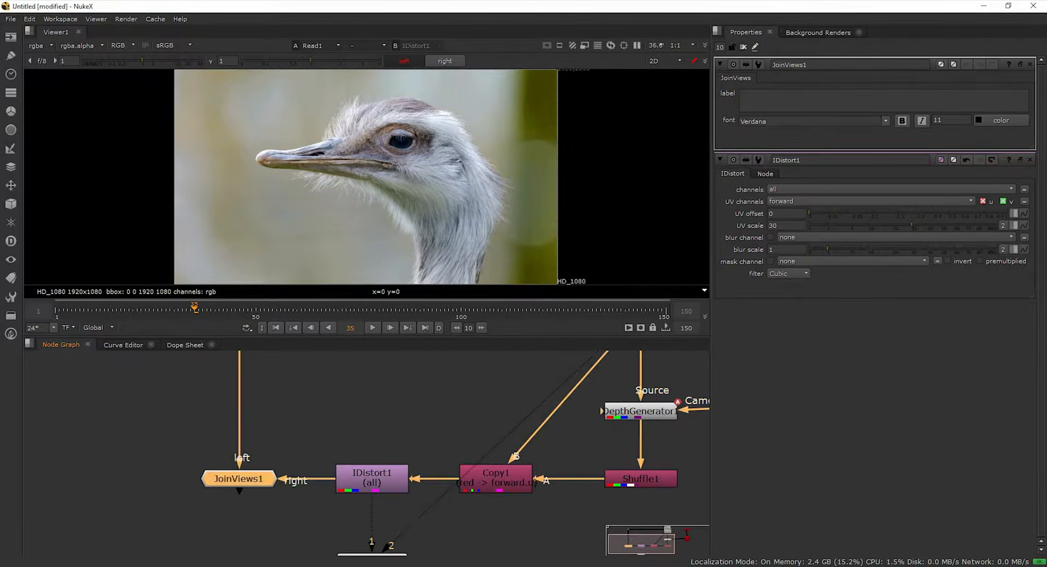
{"action": "scroll", "coordinate": [385, 398], "scroll_direction": "down", "scroll_amount": 3}
{"action": "scroll", "coordinate": [301, 458], "scroll_direction": "up", "scroll_amount": 2}
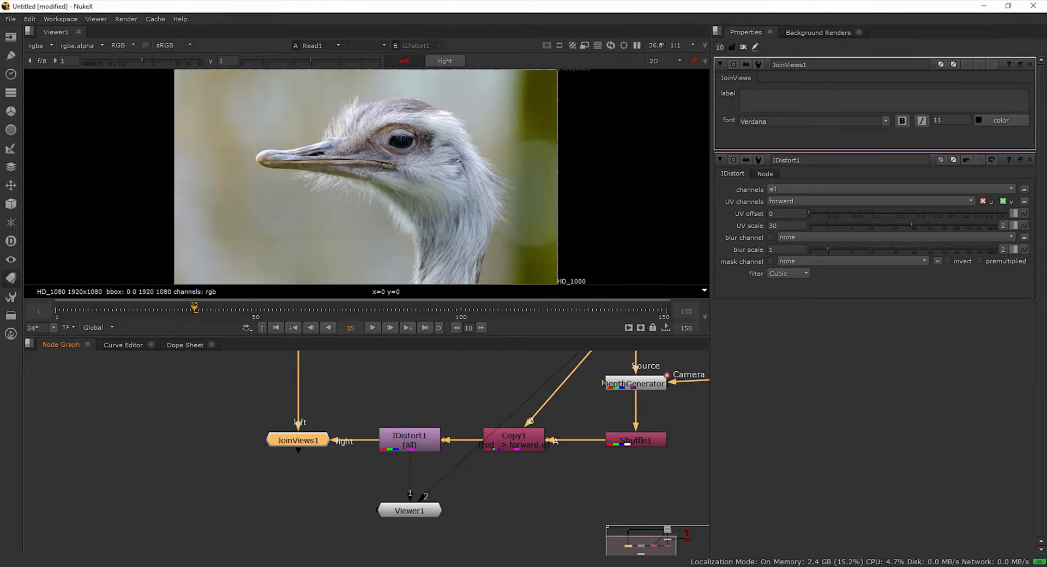
{"action": "left_click", "coordinate": [10, 260]}
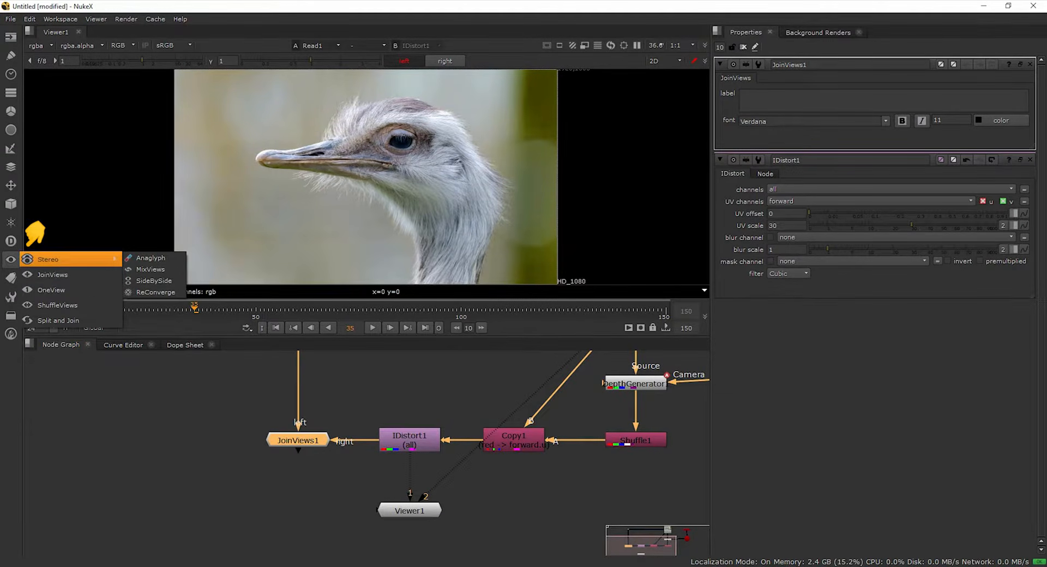
{"action": "left_click", "coordinate": [151, 258]}
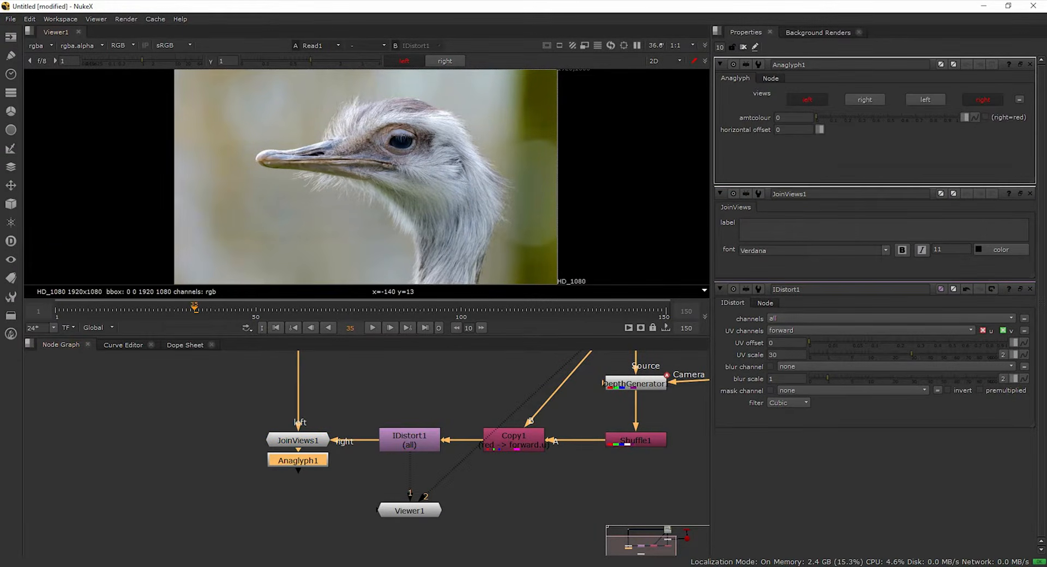
{"action": "left_click_drag", "start_coordinate": [297, 460], "coordinate": [297, 485]}
{"action": "mouse_move", "coordinate": [448, 462]}
{"action": "left_mouse_down"}
{"action": "mouse_move", "coordinate": [459, 481]}
{"action": "mouse_move", "coordinate": [463, 467]}
{"action": "left_mouse_up"}
{"action": "scroll", "coordinate": [428, 476], "scroll_direction": "down", "scroll_amount": 3}
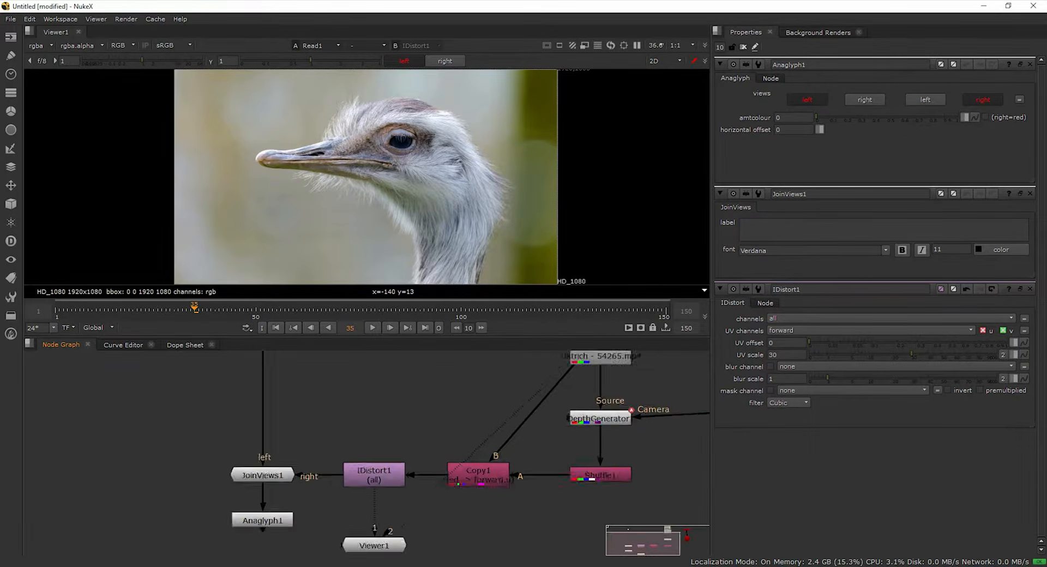
{"action": "scroll", "coordinate": [482, 428], "scroll_direction": "up", "scroll_amount": 5}
{"action": "scroll", "coordinate": [287, 484], "scroll_direction": "down", "scroll_amount": 3}
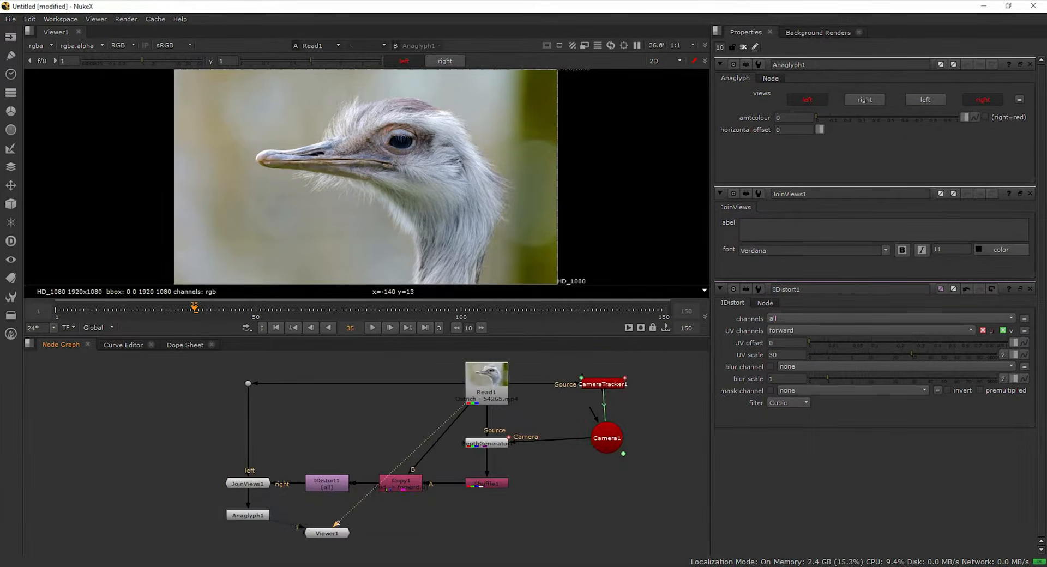